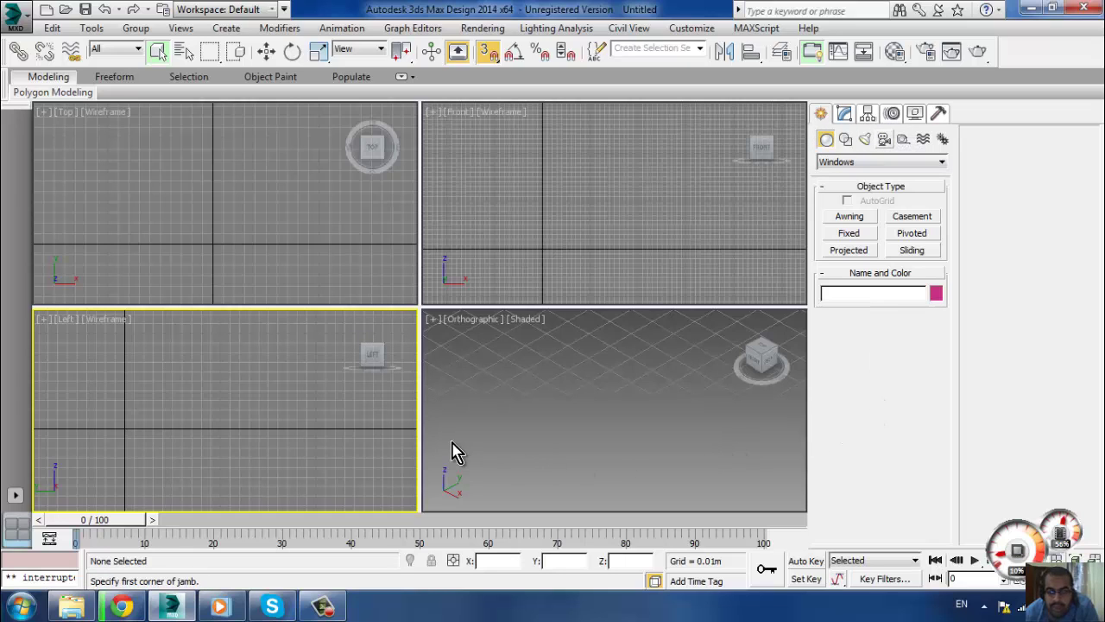
Keep meters as the display unit, leaving the system unit scale unchanged
click(701, 28)
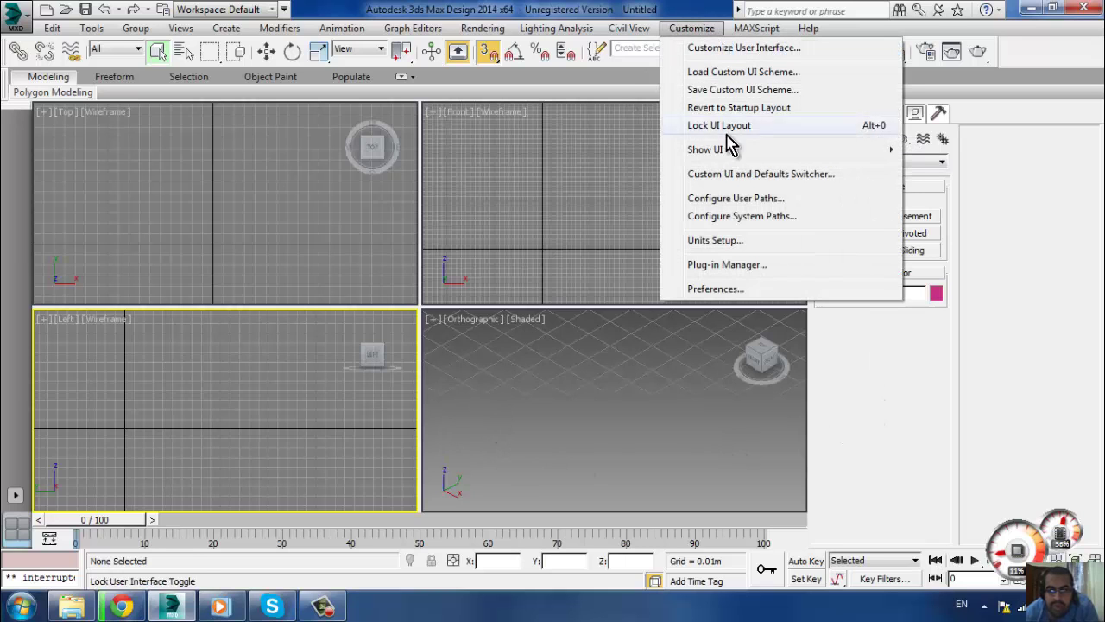
click(755, 241)
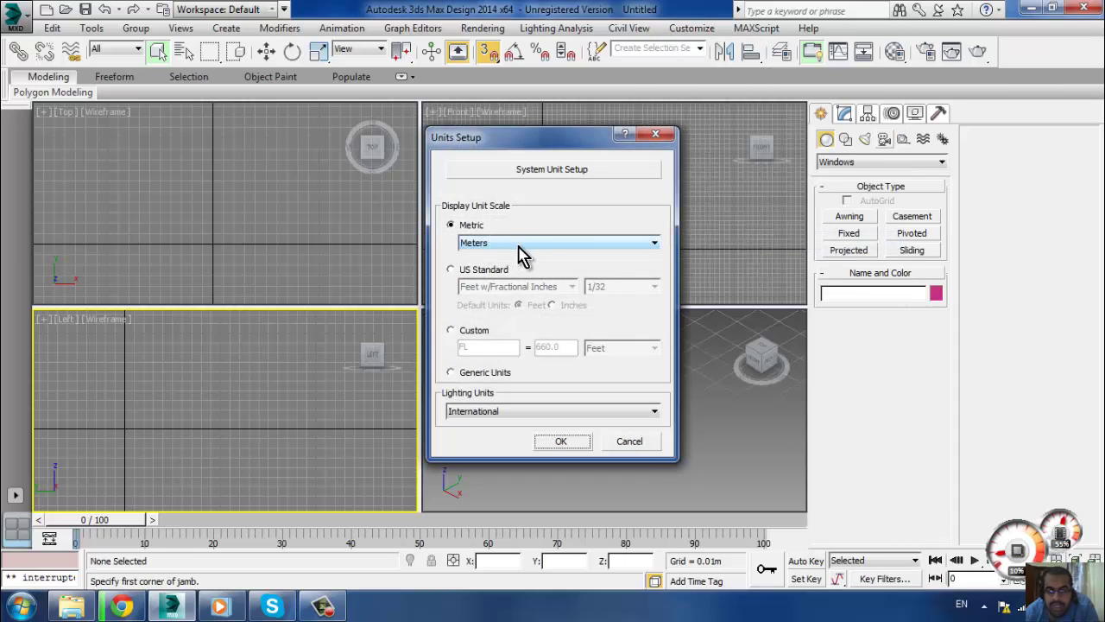
click(519, 245)
click(519, 246)
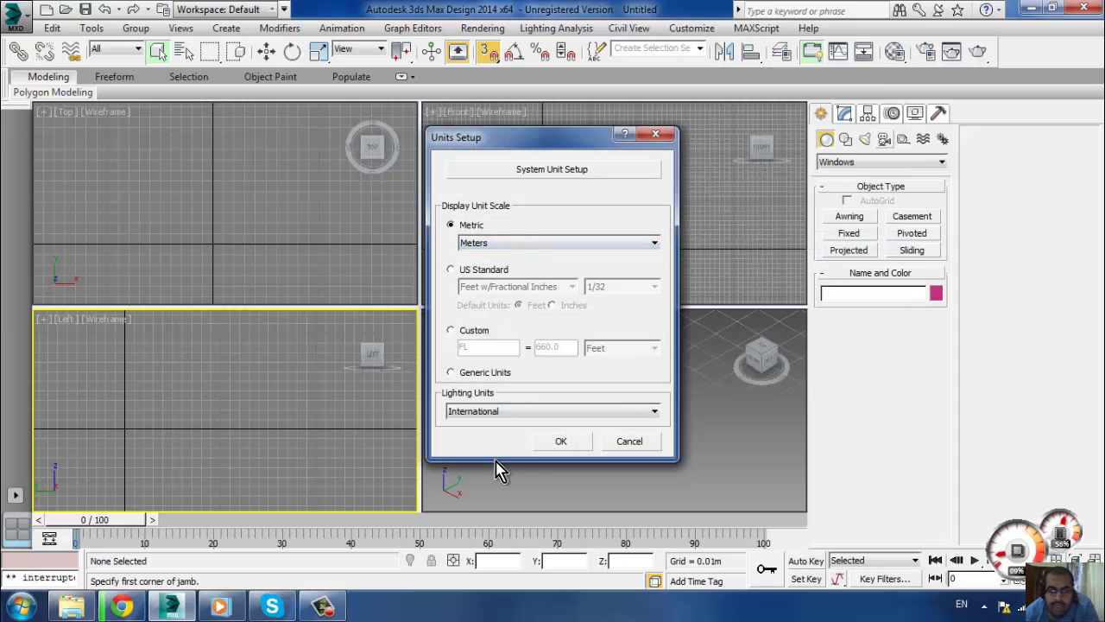
click(555, 169)
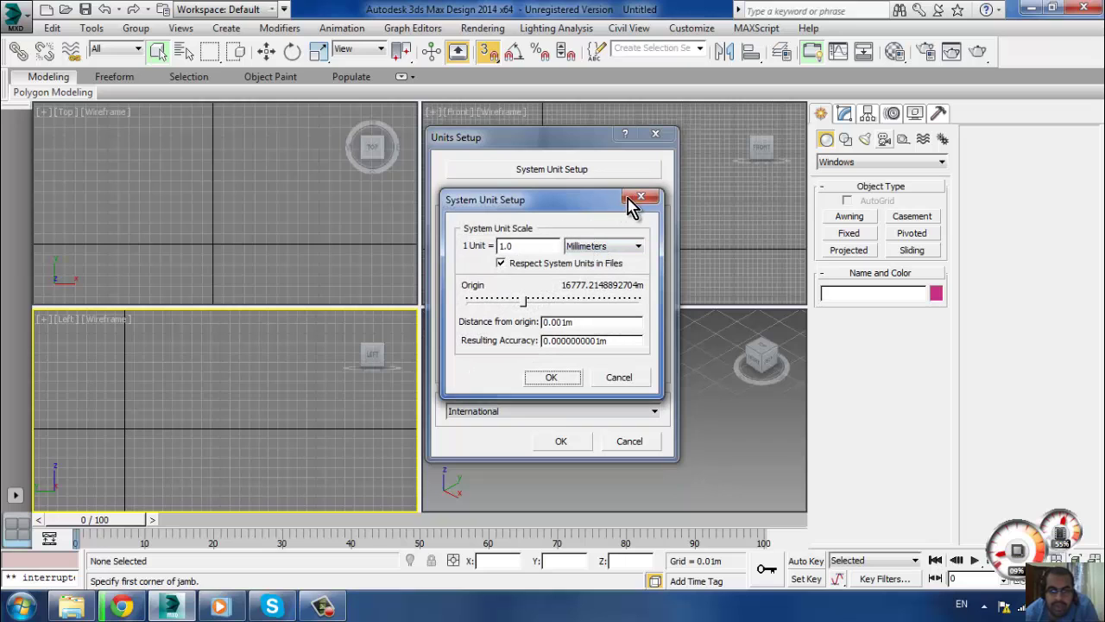
click(618, 377)
click(561, 441)
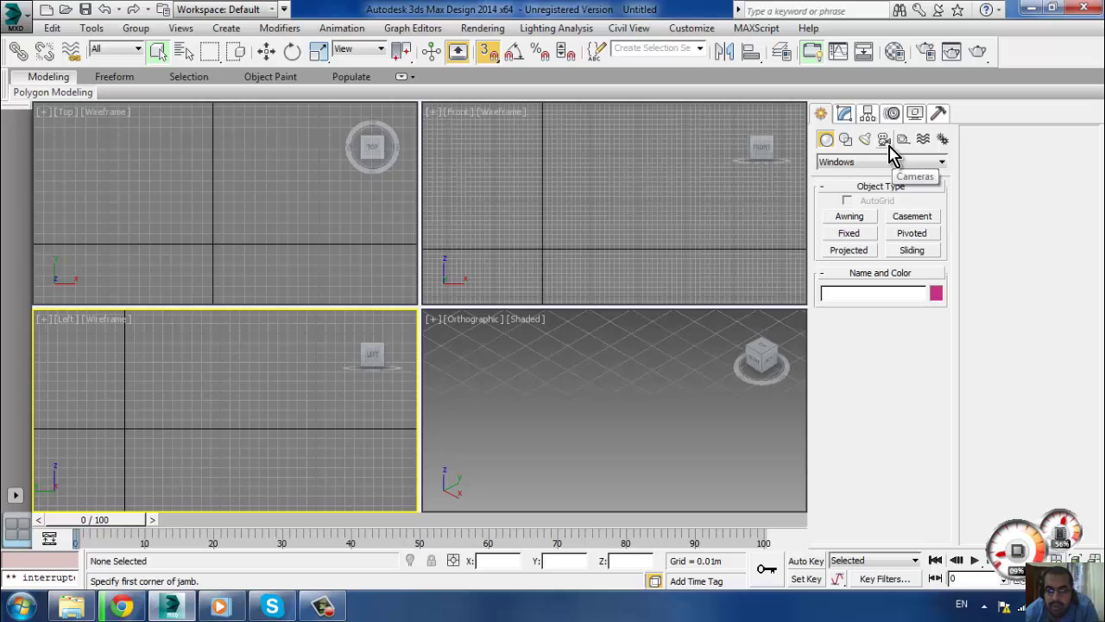
Activate the Orthographic view and start AEC Extended walls 0.2m wide, 3.0m high
click(604, 360)
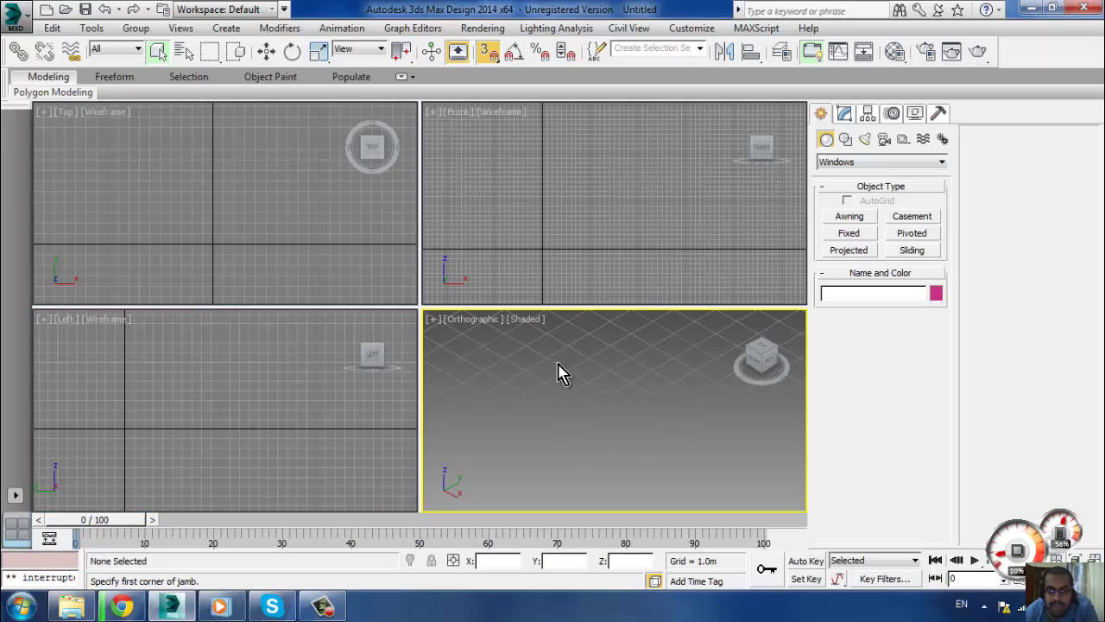
key(c)
click(595, 357)
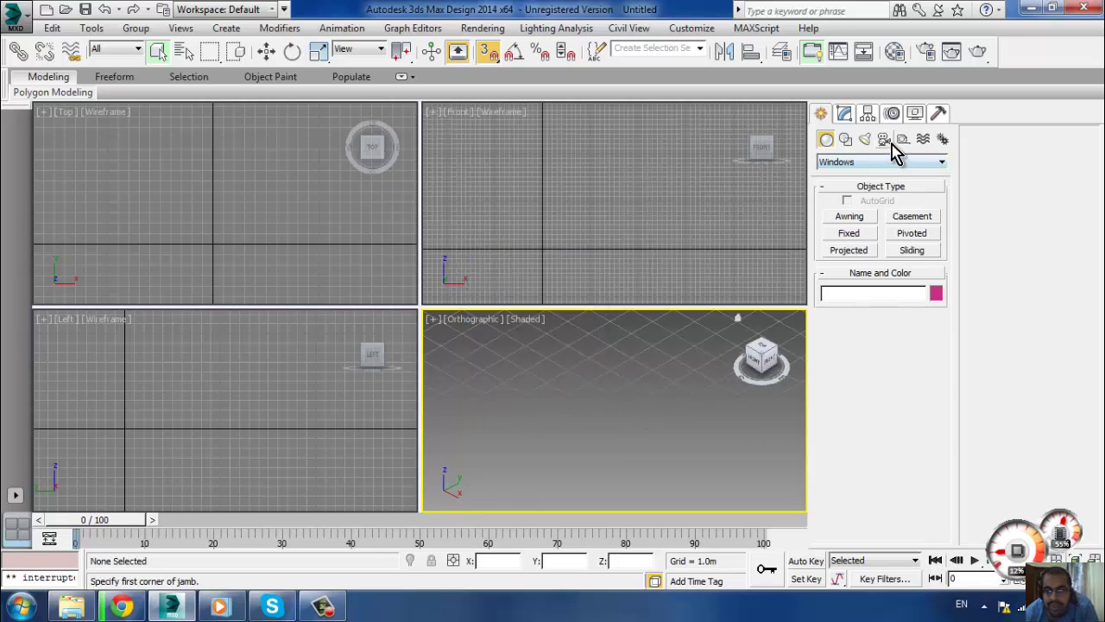
click(831, 162)
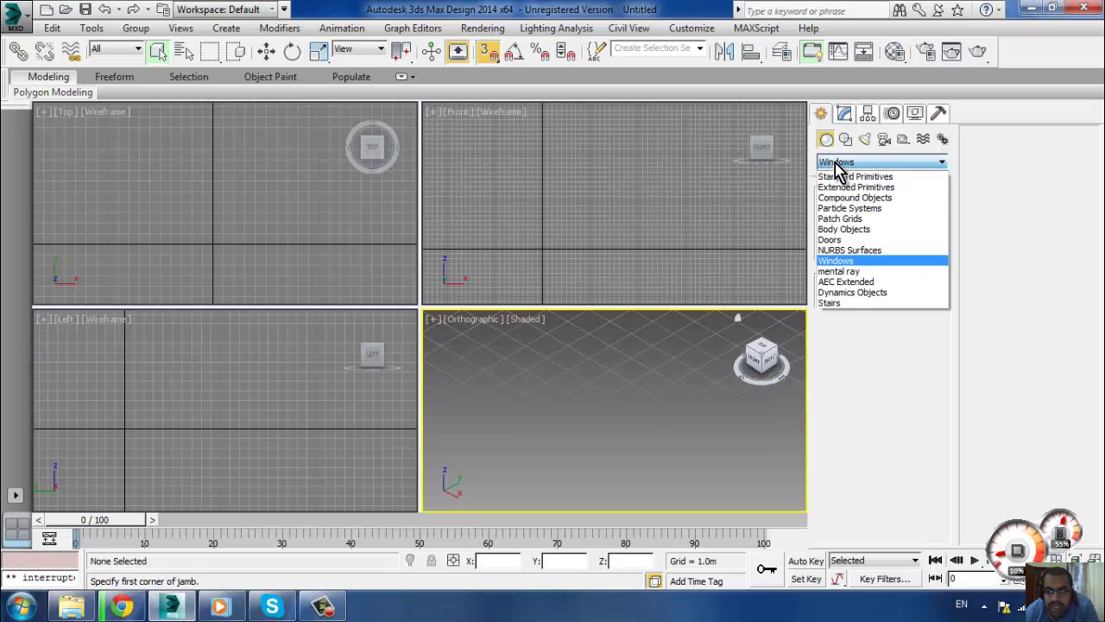
click(848, 283)
click(850, 233)
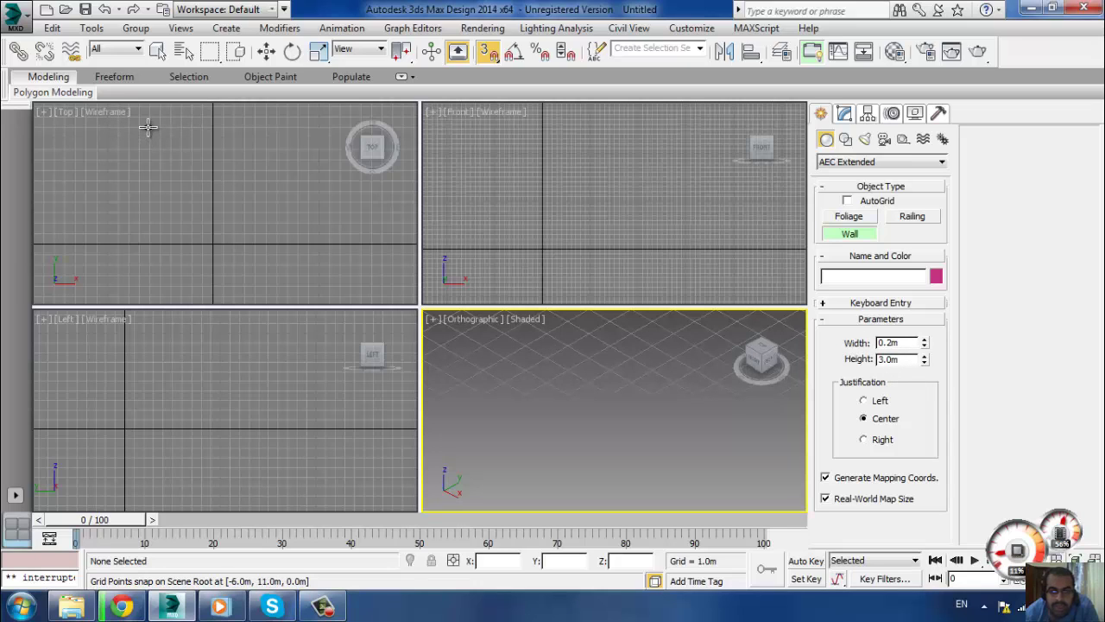
Draw three connected wall segments through four corner points, declining Weld Point each time
click(147, 128)
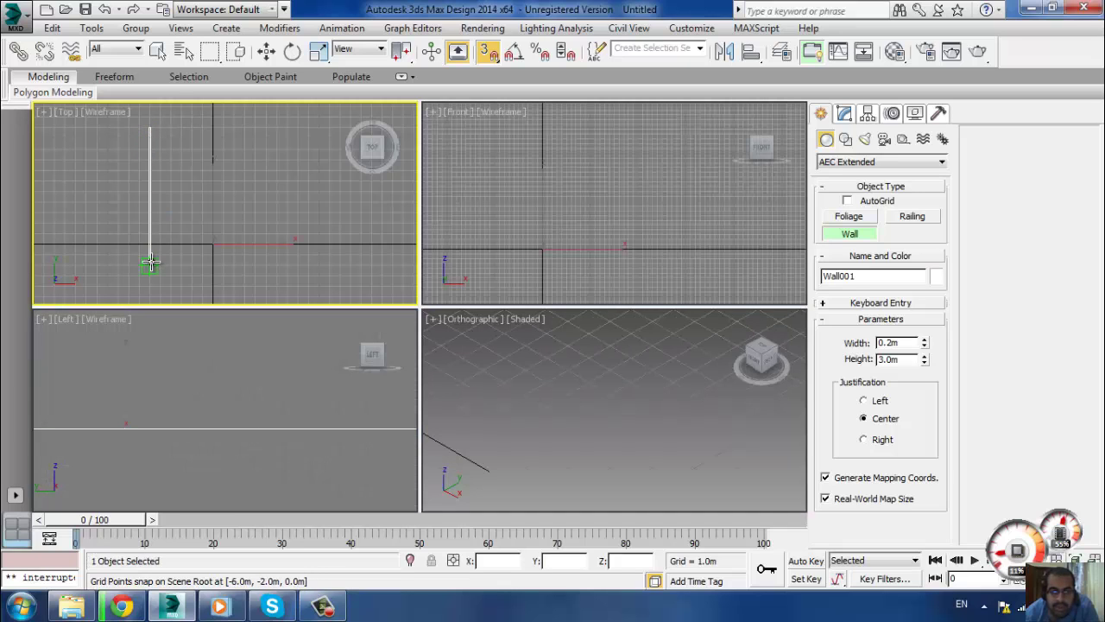
click(150, 190)
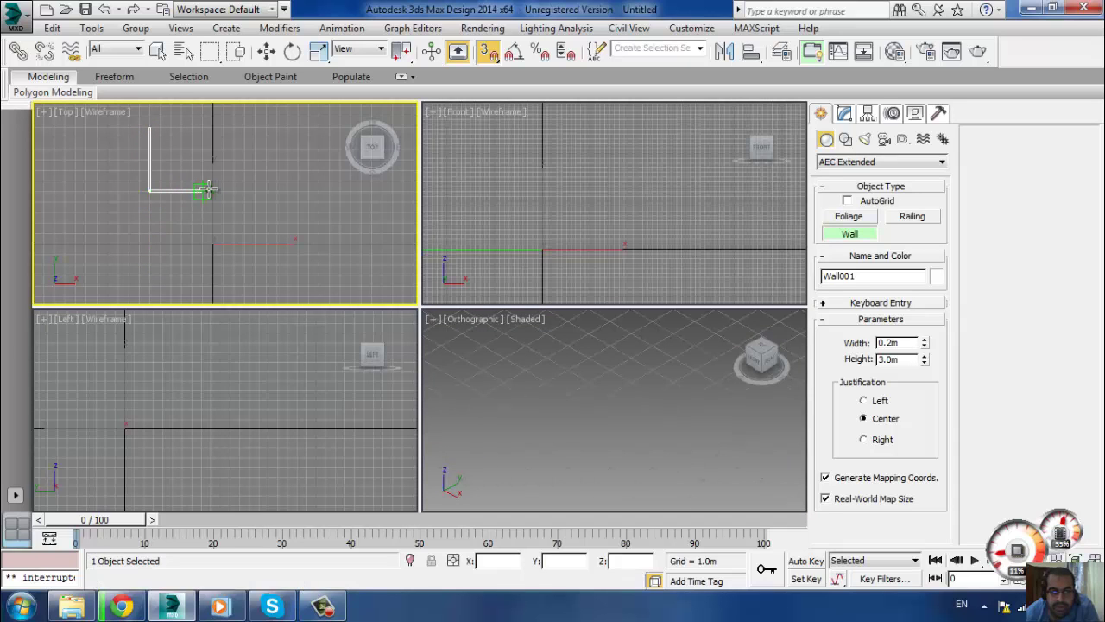
click(223, 190)
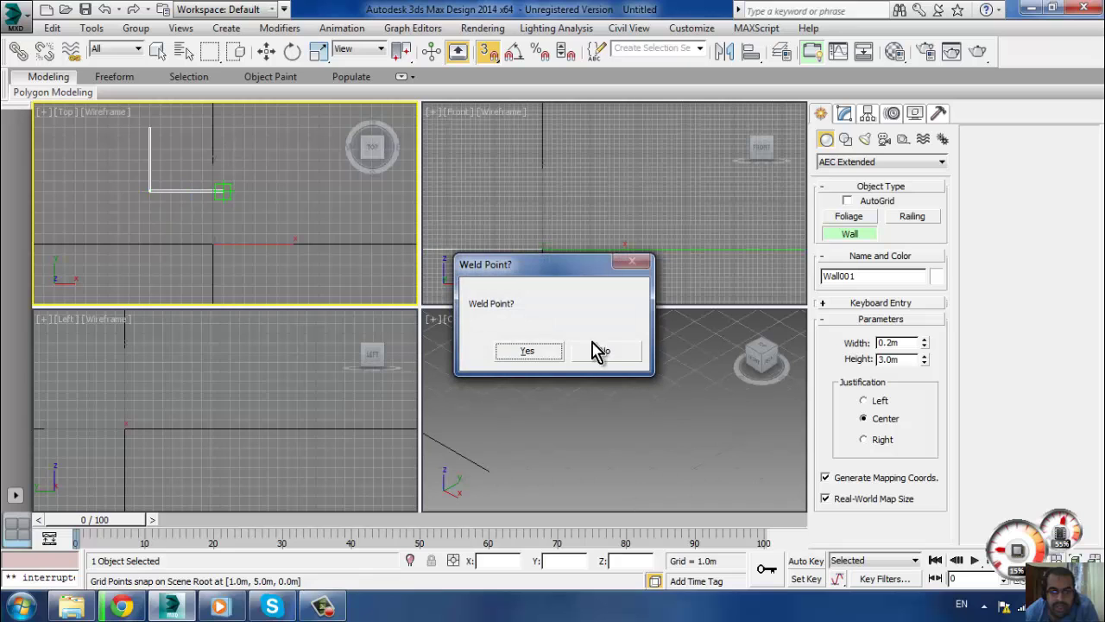
click(630, 363)
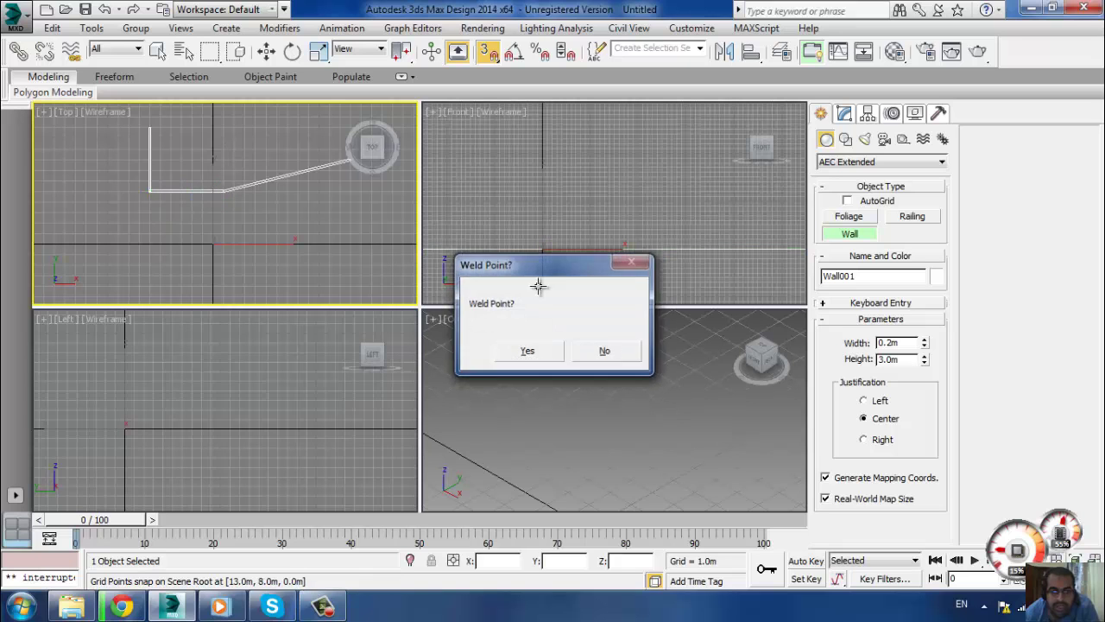
click(223, 117)
click(607, 348)
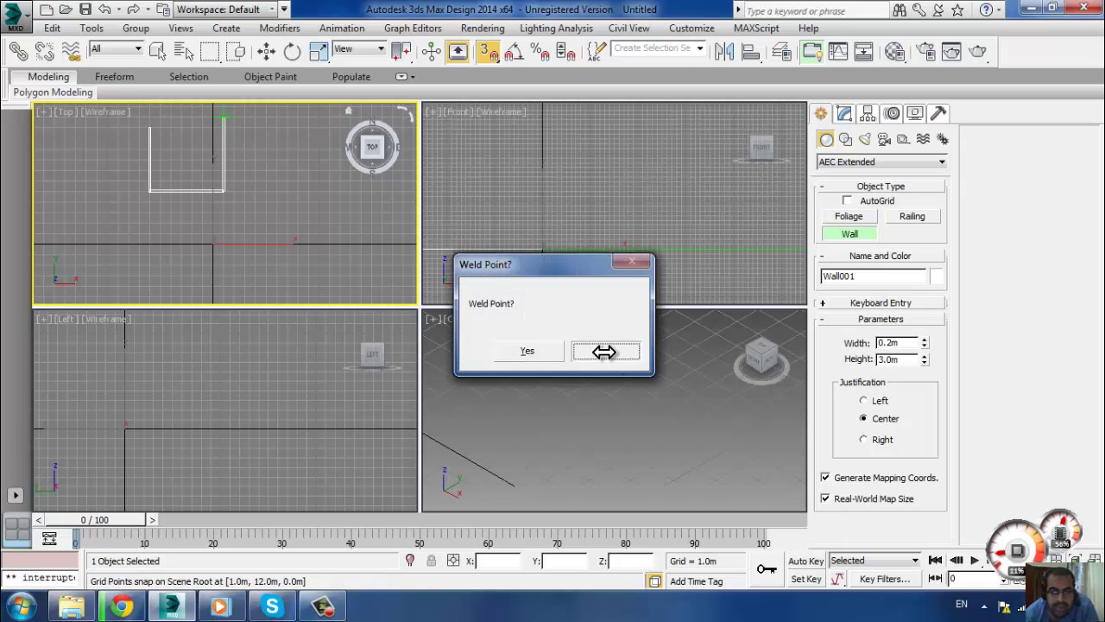
right_click(340, 198)
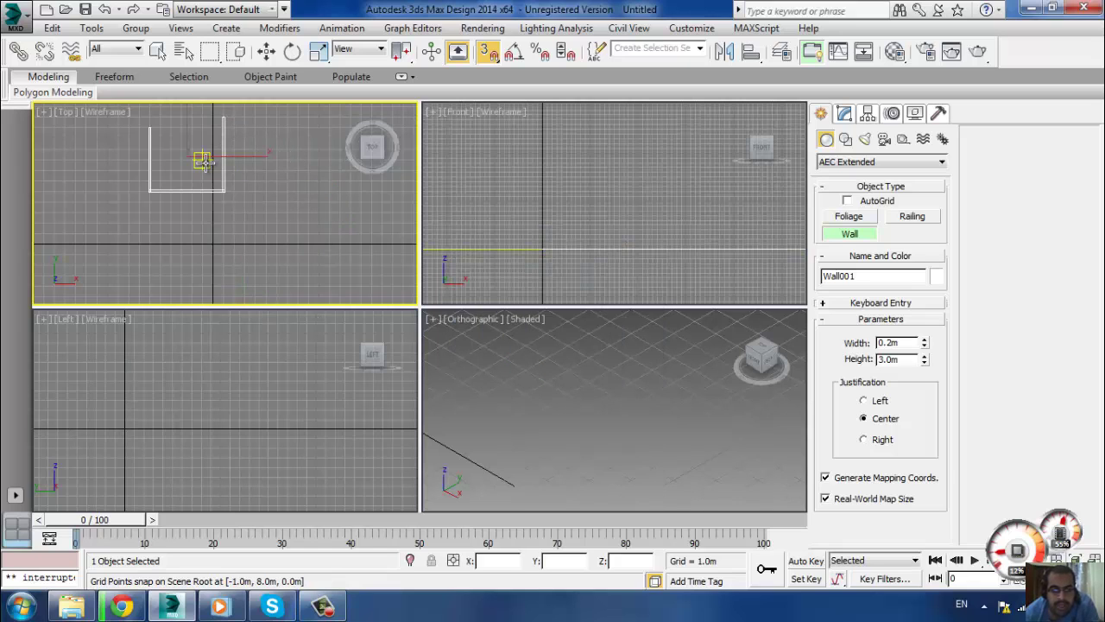
Exit wall creation and pan and zoom the Top and Orthographic views to frame Wall001
middle_drag(209, 173, 281, 242)
key(q)
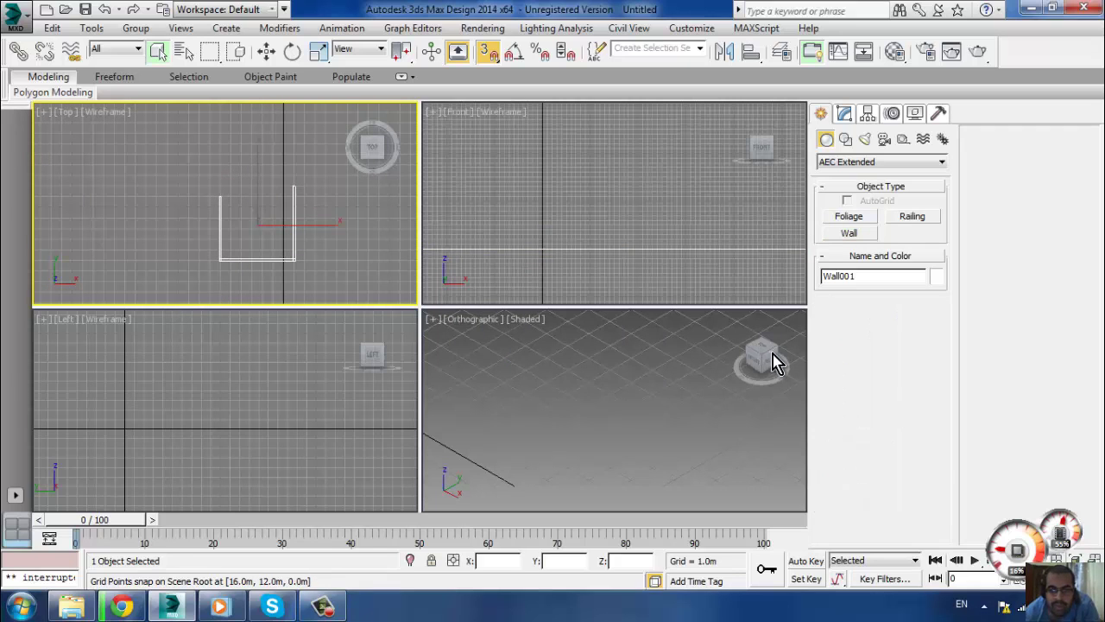
click(774, 360)
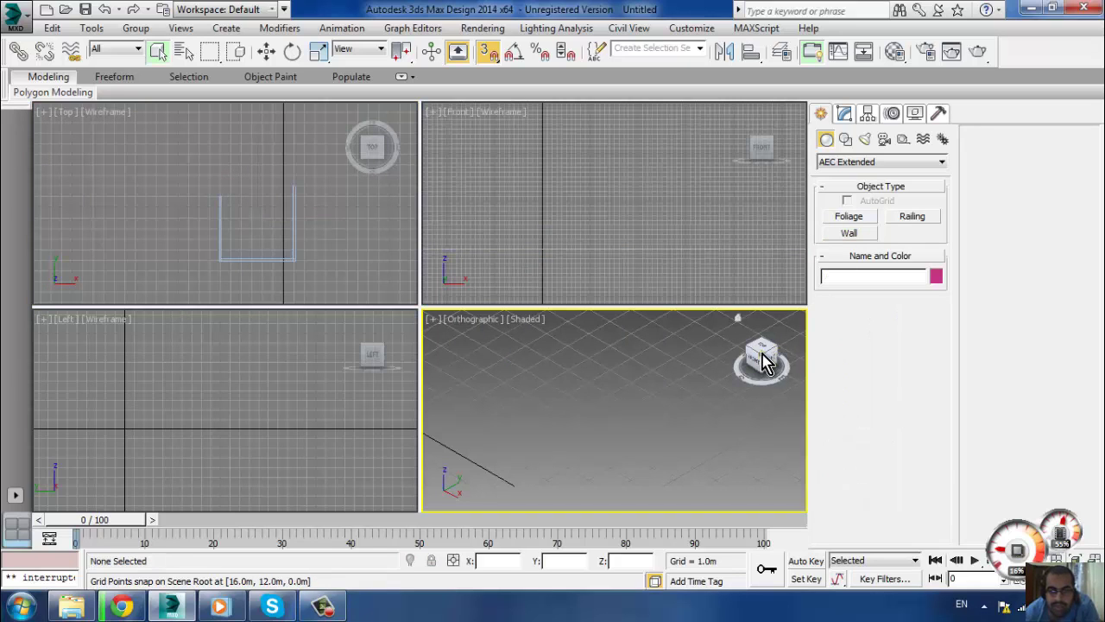
scroll(605, 406, down, 3)
middle_drag(536, 366, 648, 458)
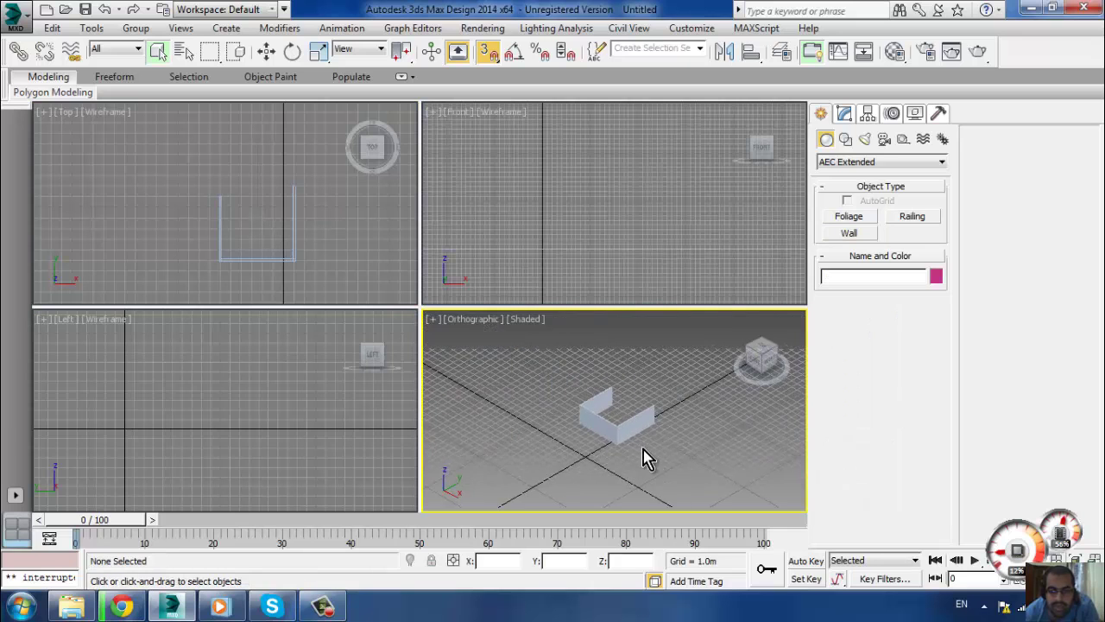
scroll(542, 395, up, 5)
middle_drag(542, 397, 503, 408)
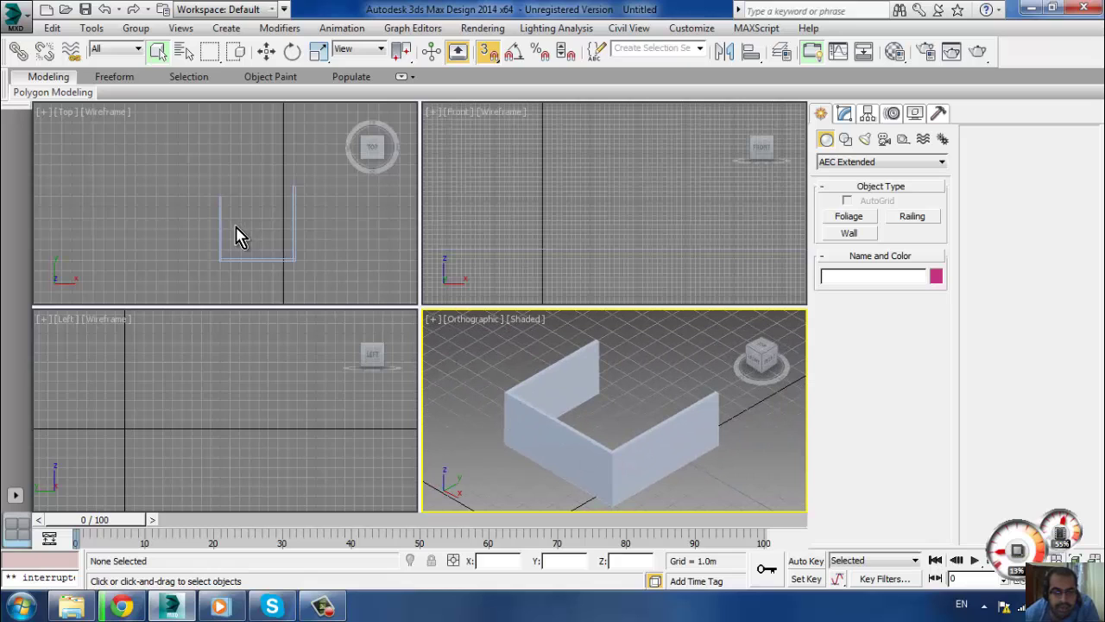
scroll(251, 220, up, 1)
scroll(248, 233, up, 3)
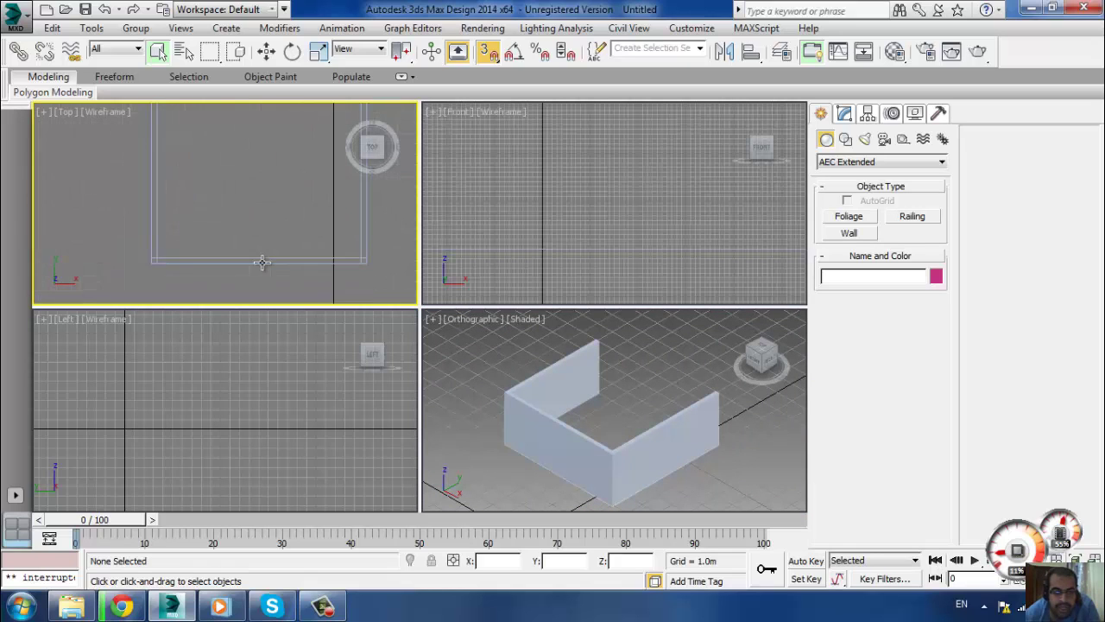
scroll(244, 246, up, 2)
scroll(240, 254, up, 2)
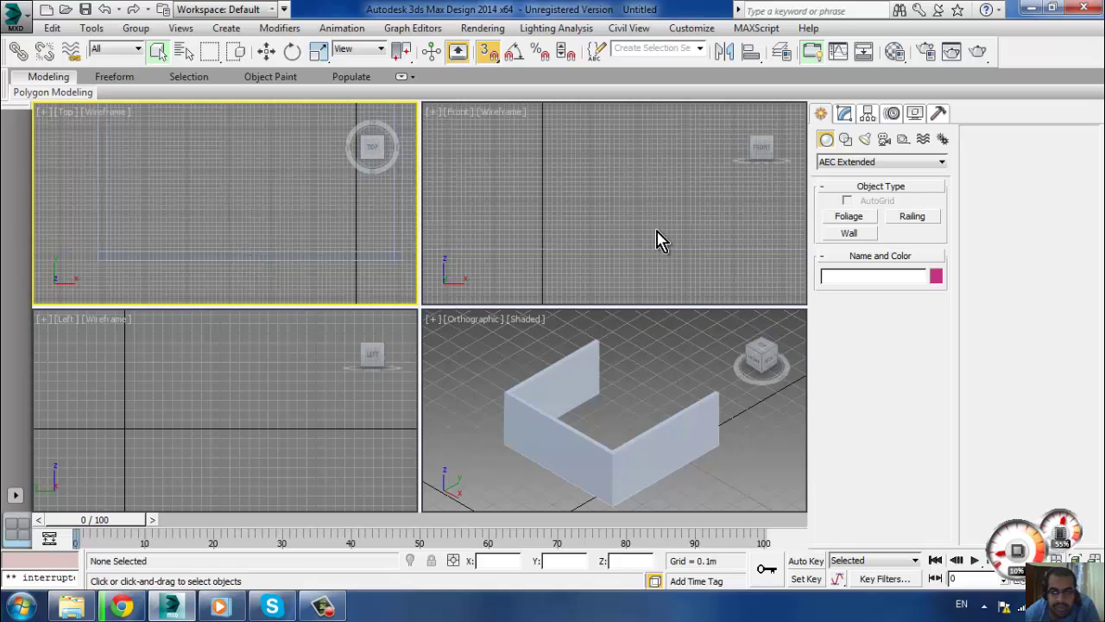
click(855, 165)
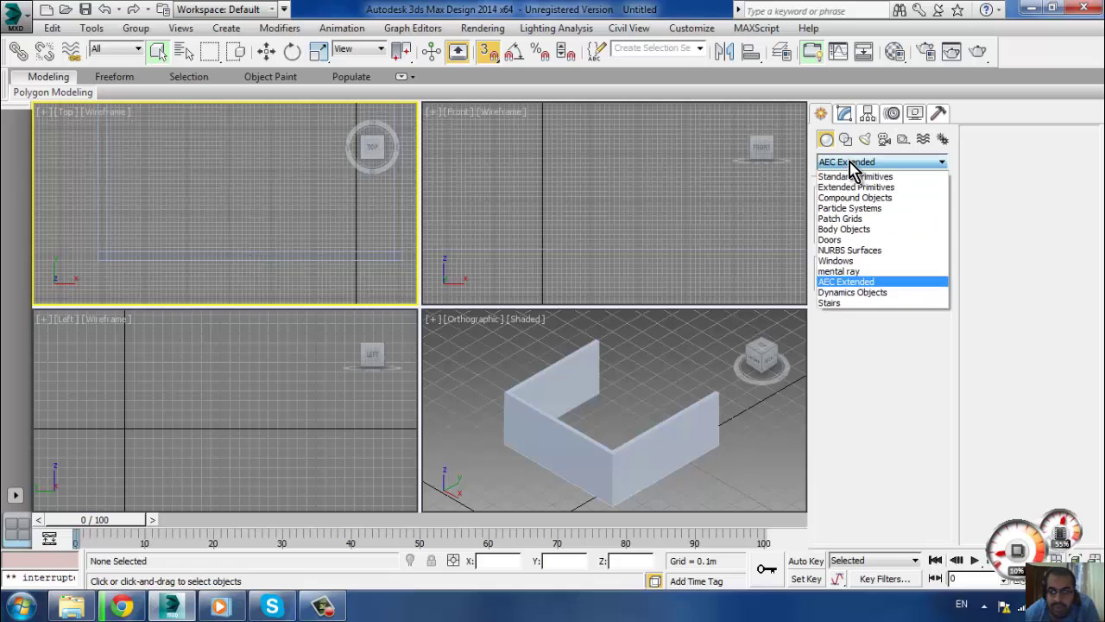
Lay out a pivot door's width along the wall in the Top view, fixing its depth at 0.2m
click(850, 243)
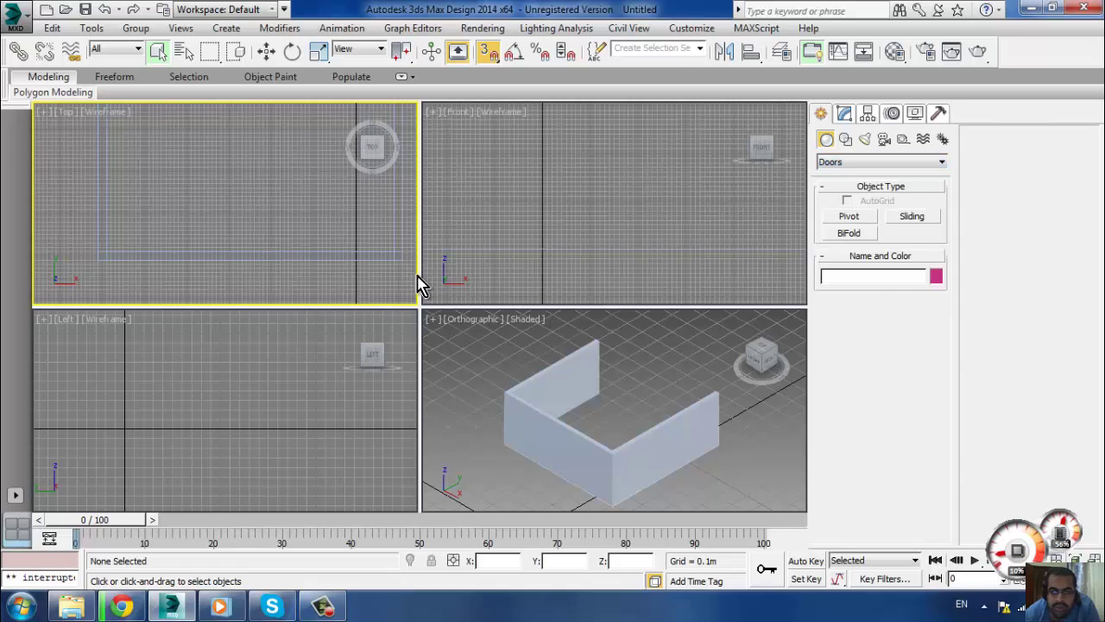
click(854, 219)
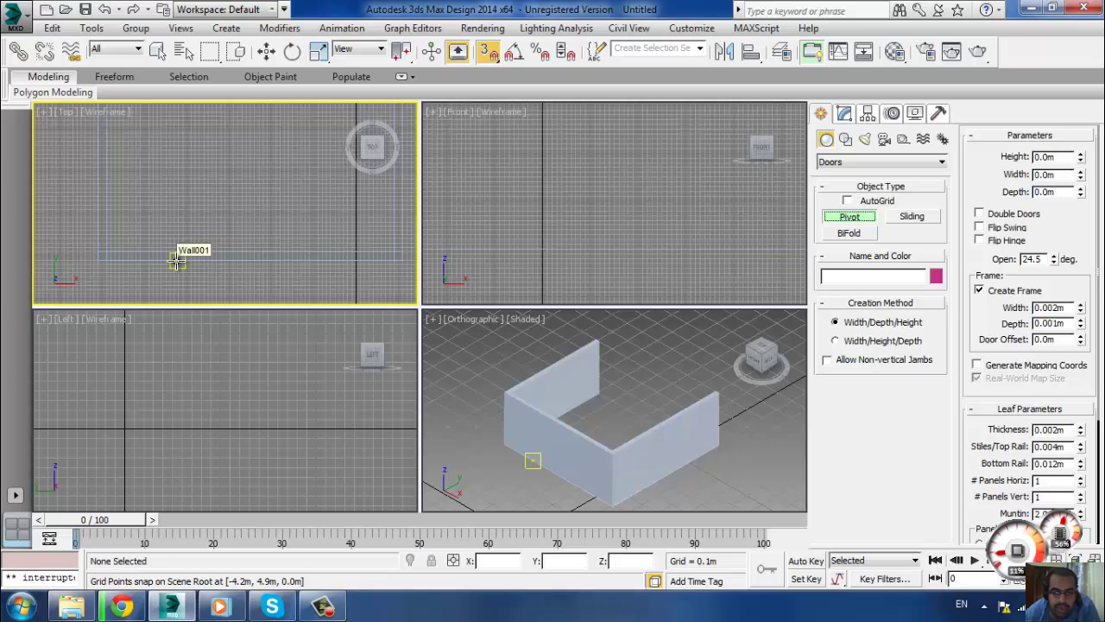
drag(176, 260, 294, 251)
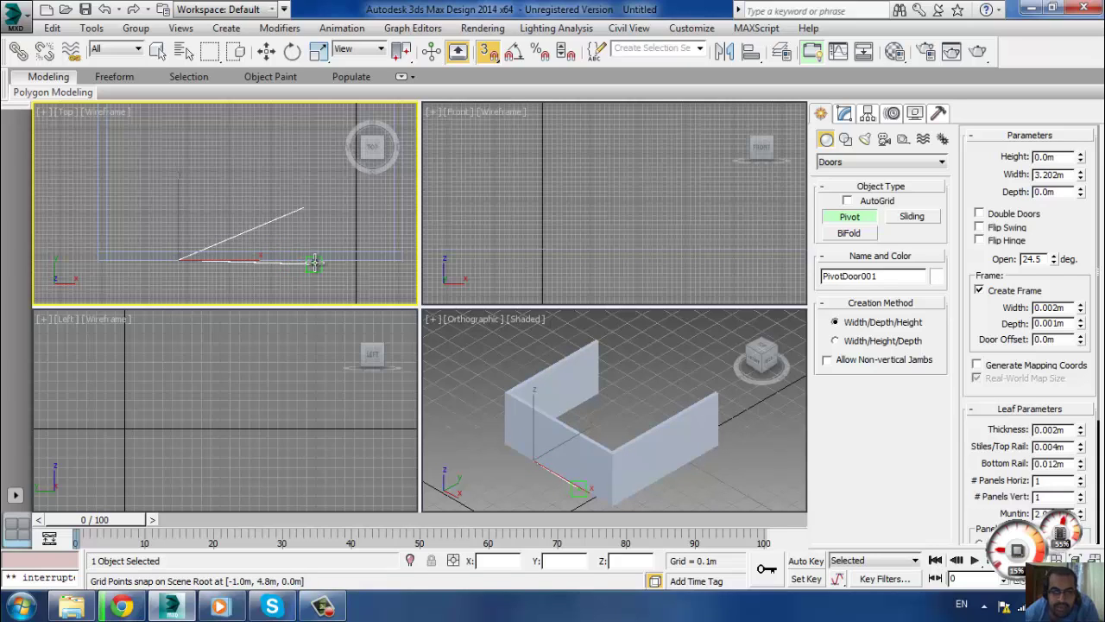
right_click(316, 263)
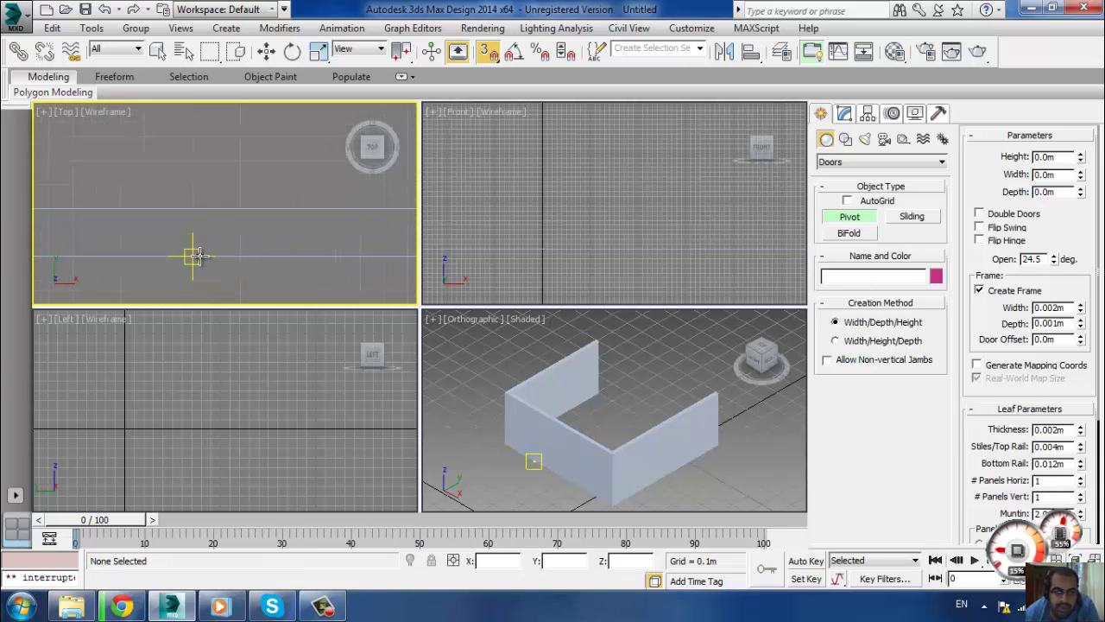
drag(167, 253, 247, 251)
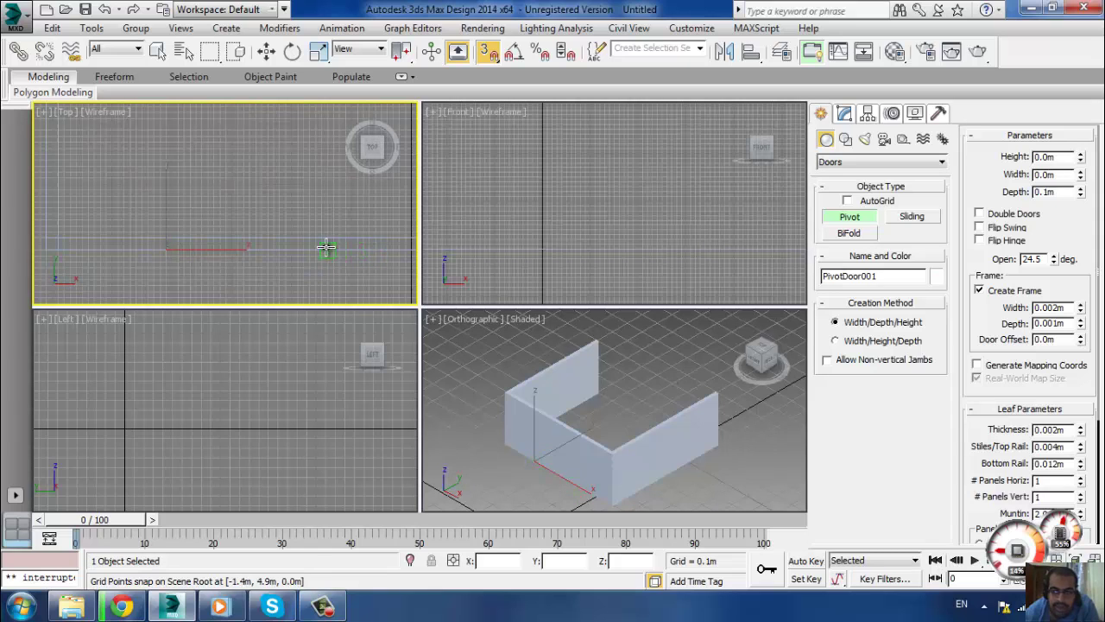
middle_drag(337, 231, 284, 241)
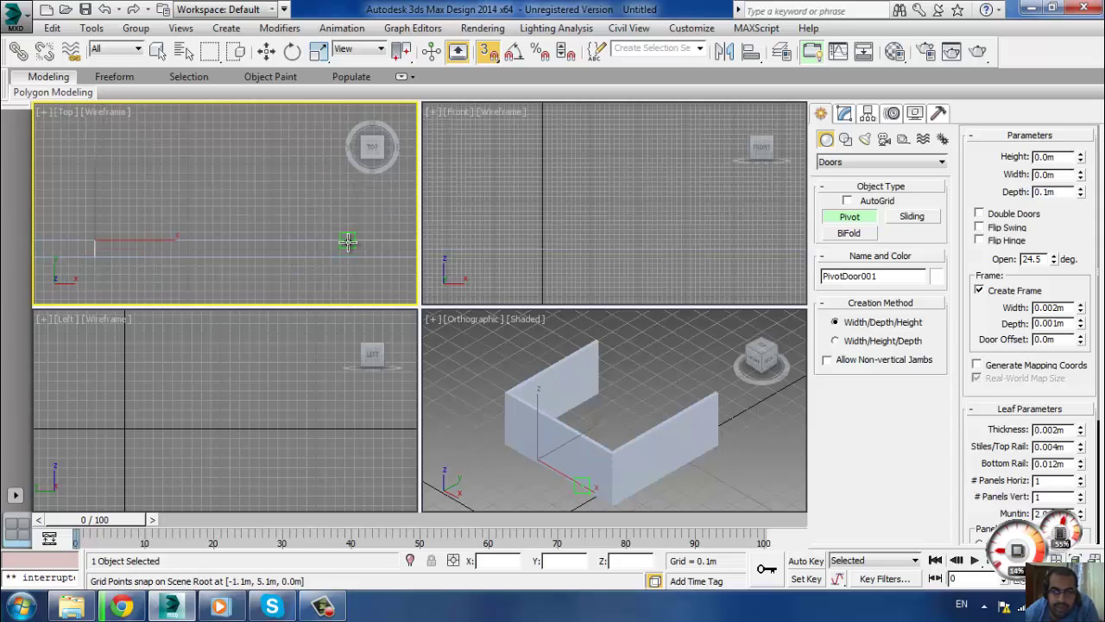
click(348, 241)
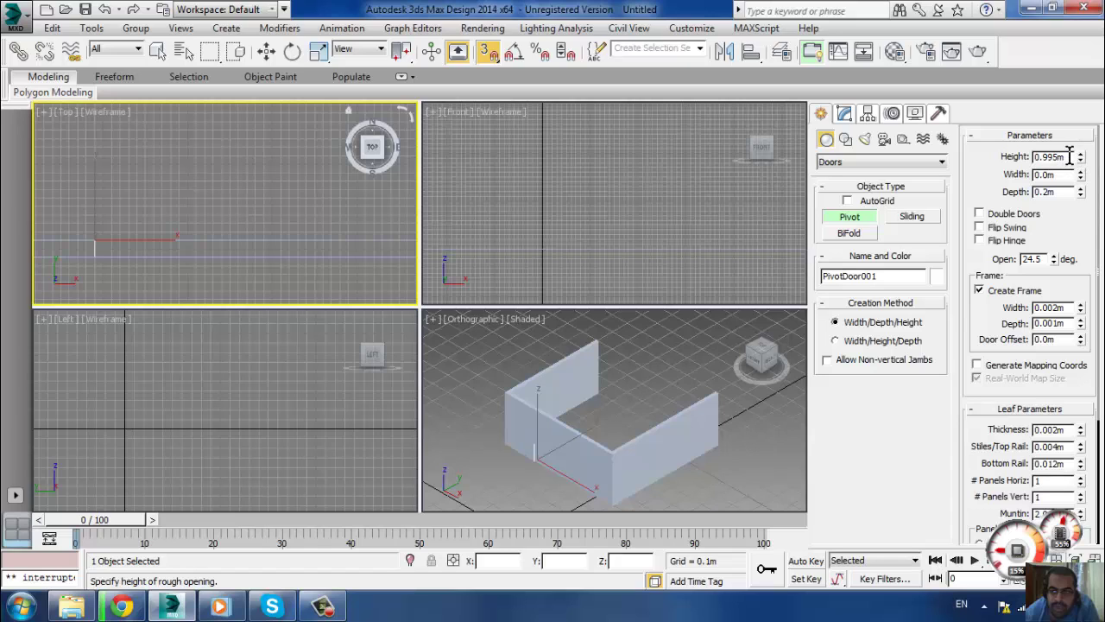
Enter the pivot door's 2.0m height and 1.0m width in its Parameters
text(2.0m)
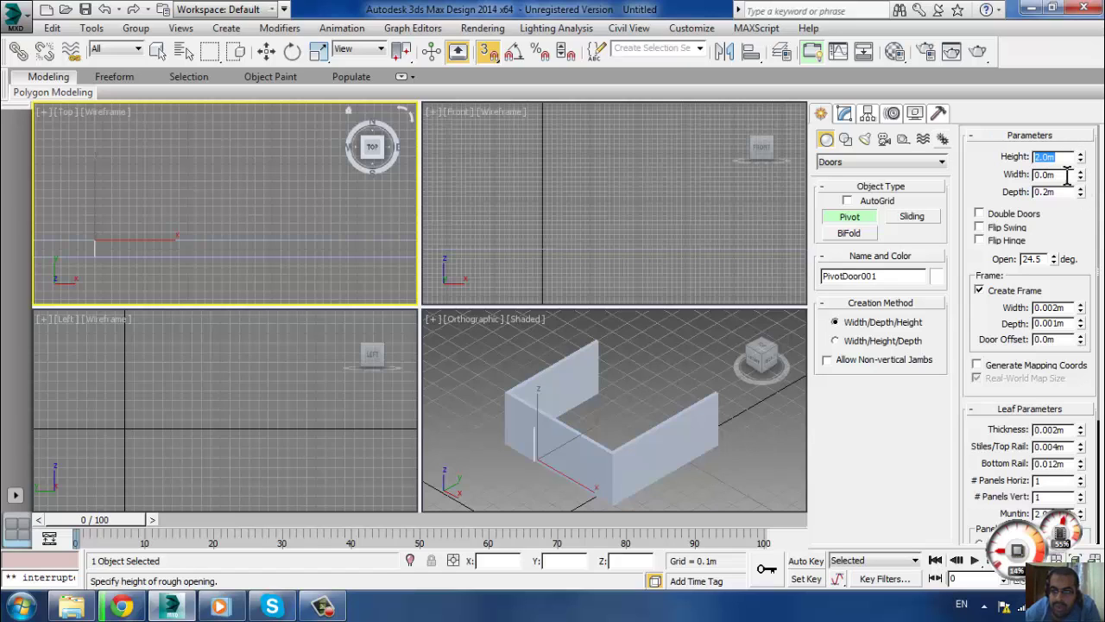
text(1)
key(Return)
text(30)
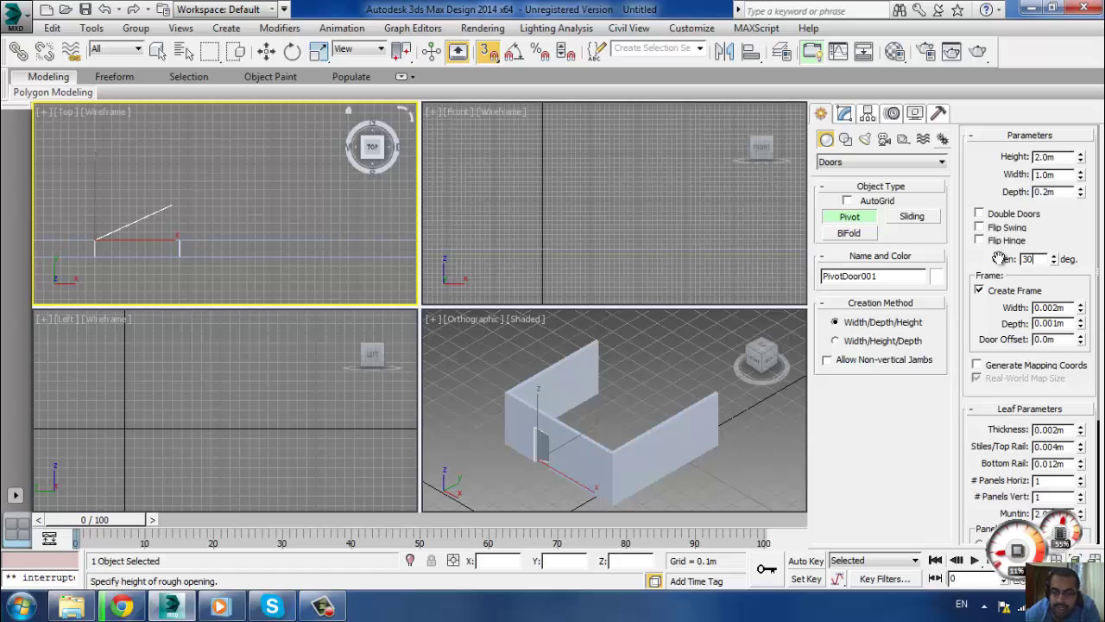
Adjust the door's Open spinner until it swings open to 54 degrees
click(1055, 258)
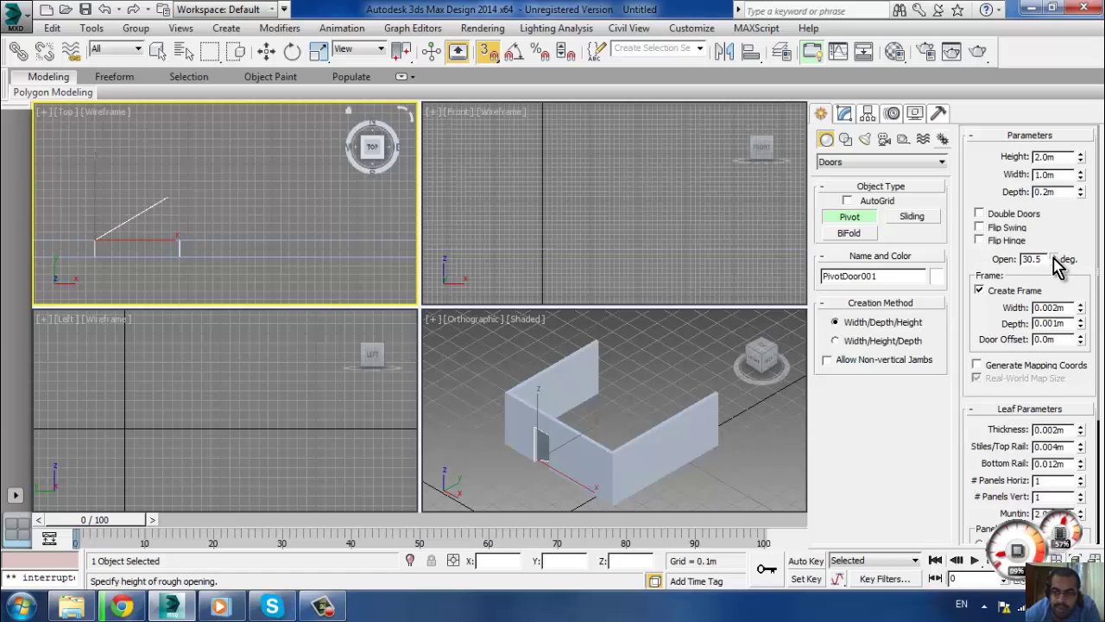
drag(1056, 260, 1057, 255)
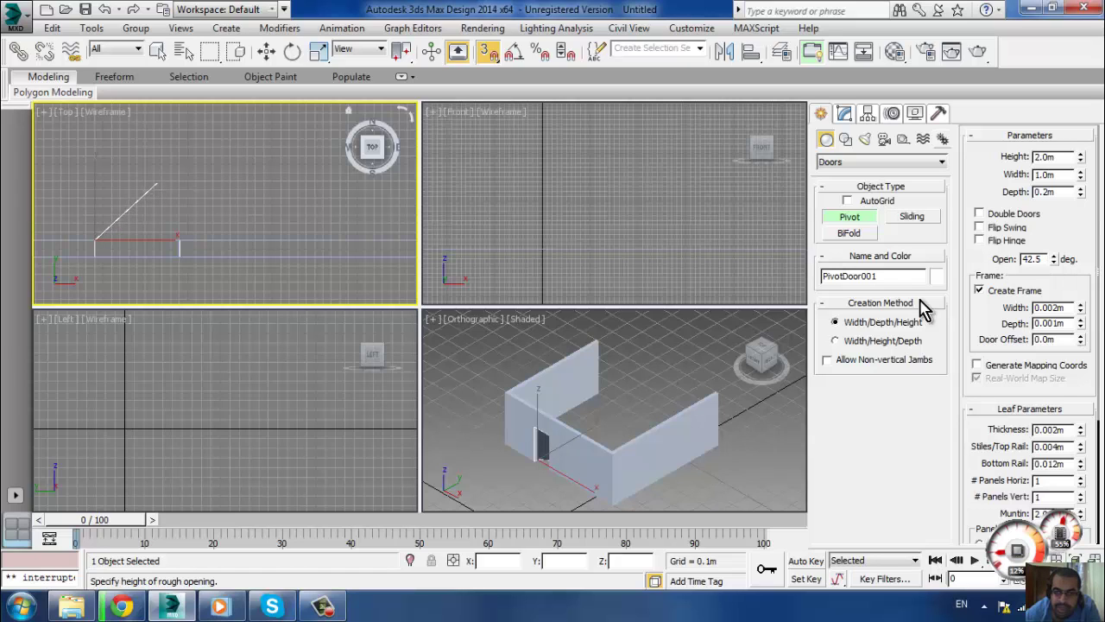
scroll(587, 440, up, 5)
scroll(587, 441, up, 2)
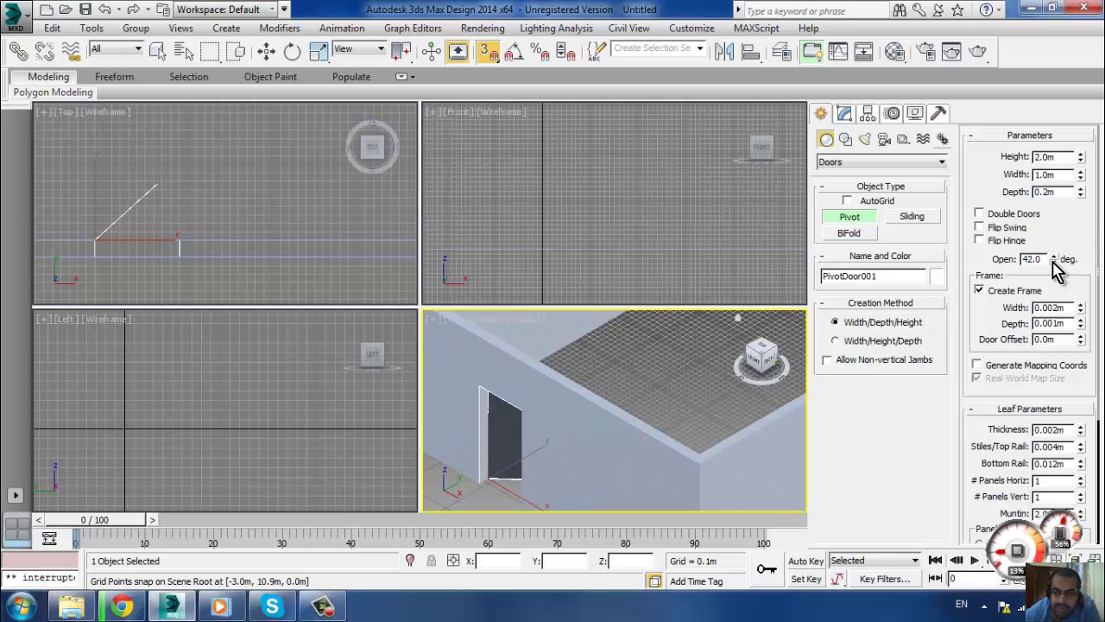
drag(1054, 263, 1054, 263)
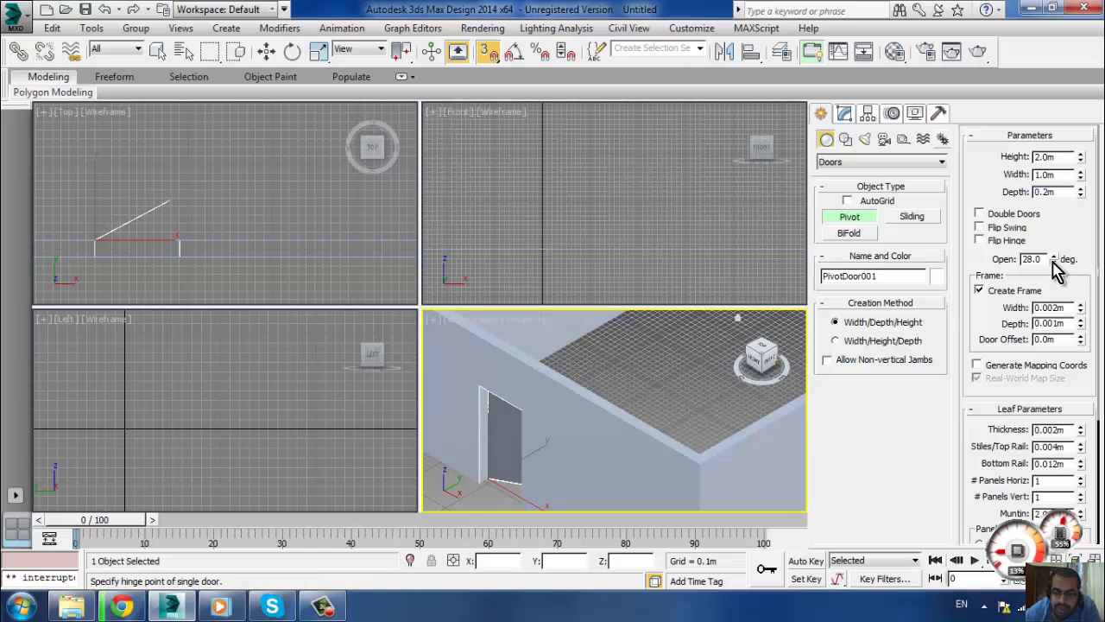
drag(1053, 261, 1055, 253)
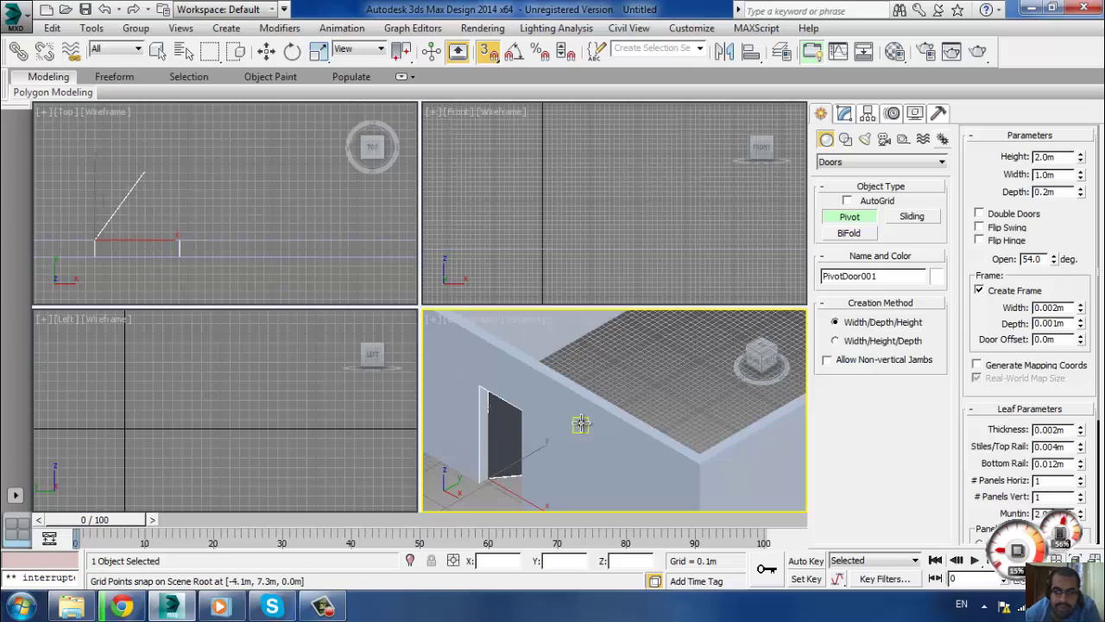
Orbit the view, end door creation, and select the wall
alt+middle_drag(582, 424, 682, 400)
right_click(682, 401)
click(684, 400)
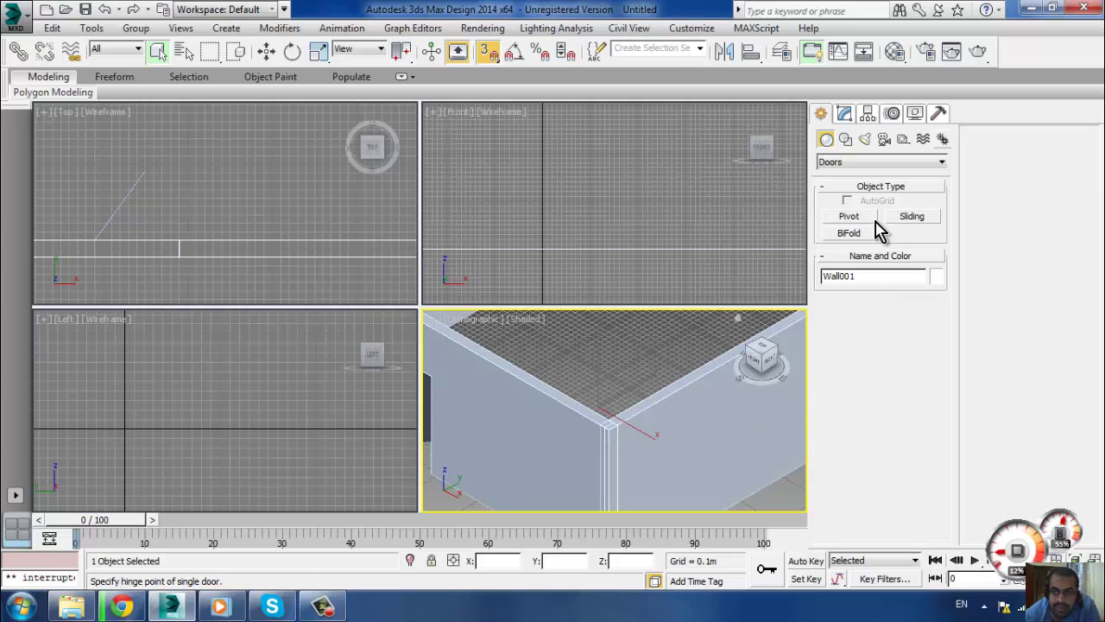
Select PivotDoor001 in the Modify panel and set its object colour to green
click(844, 116)
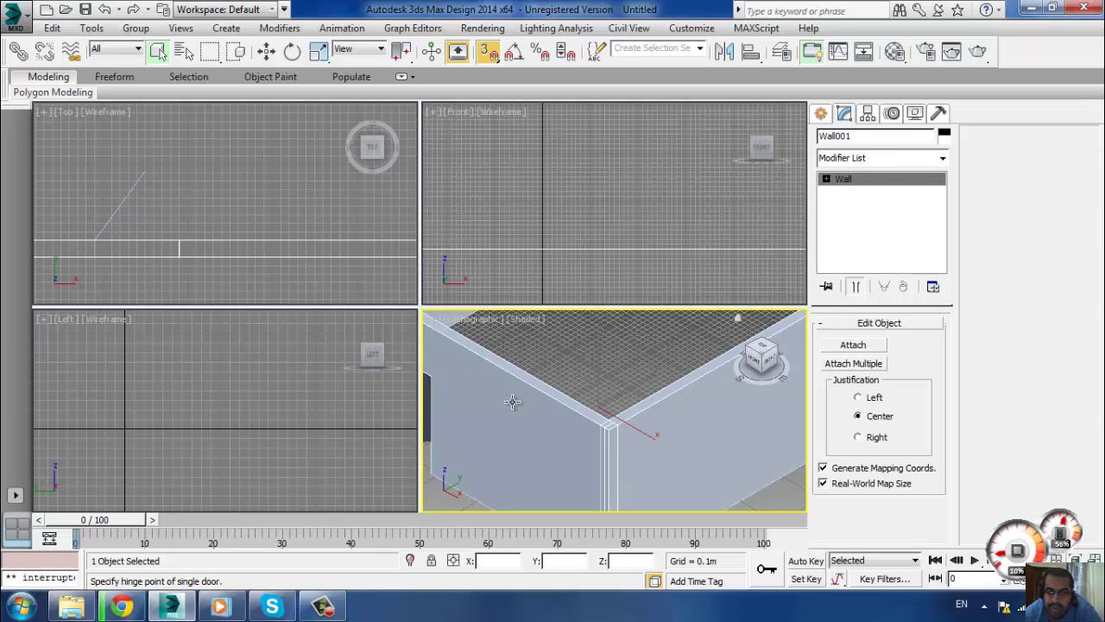
middle_drag(441, 410, 520, 404)
click(520, 404)
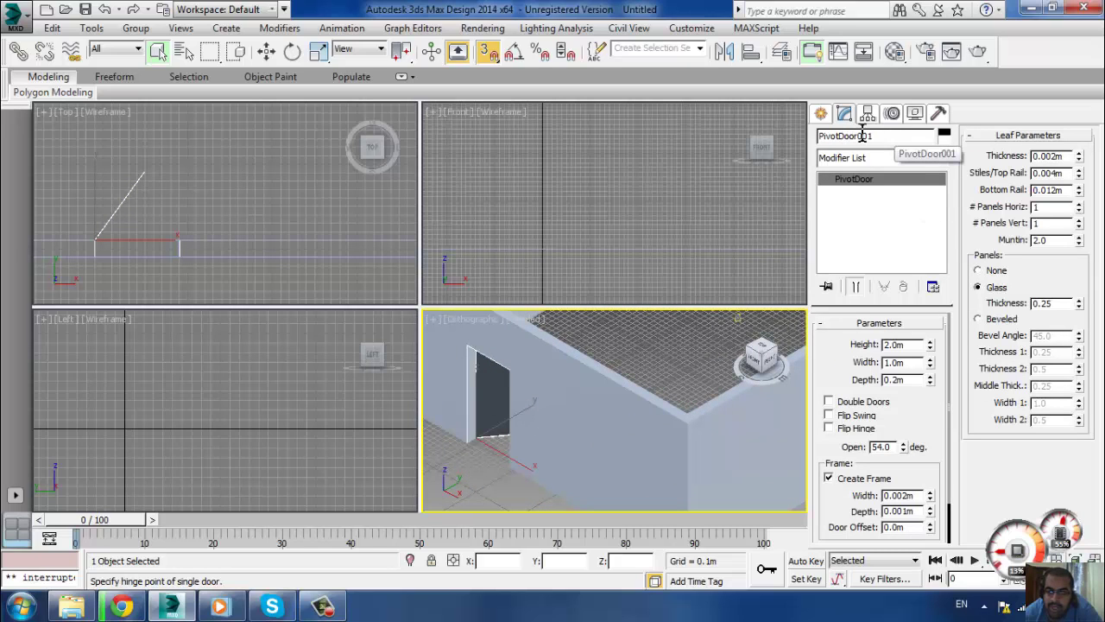
click(945, 134)
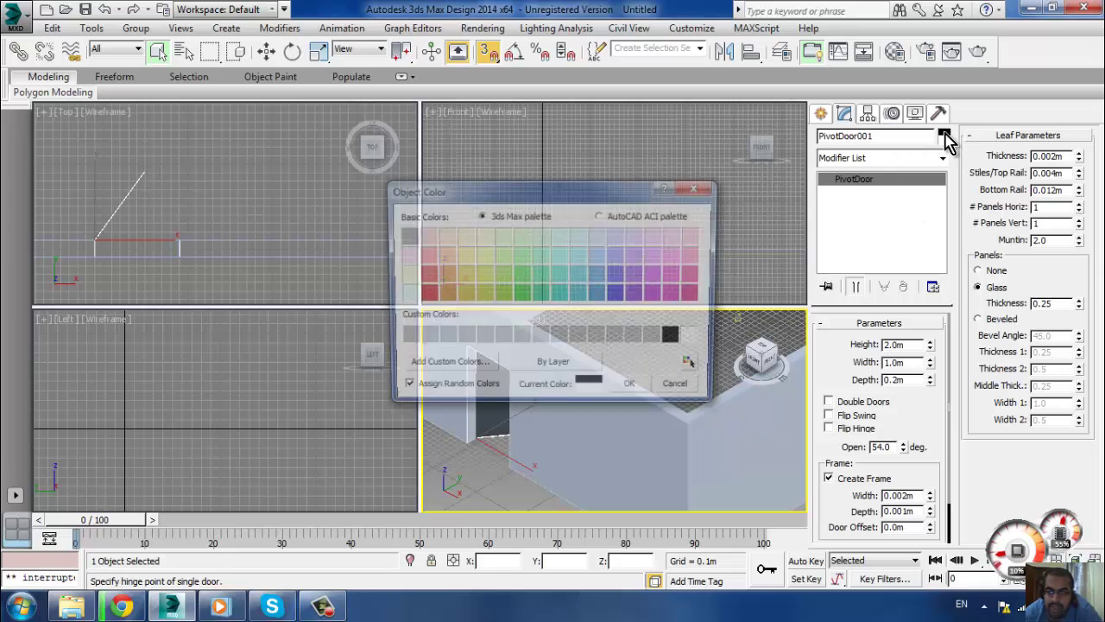
click(521, 275)
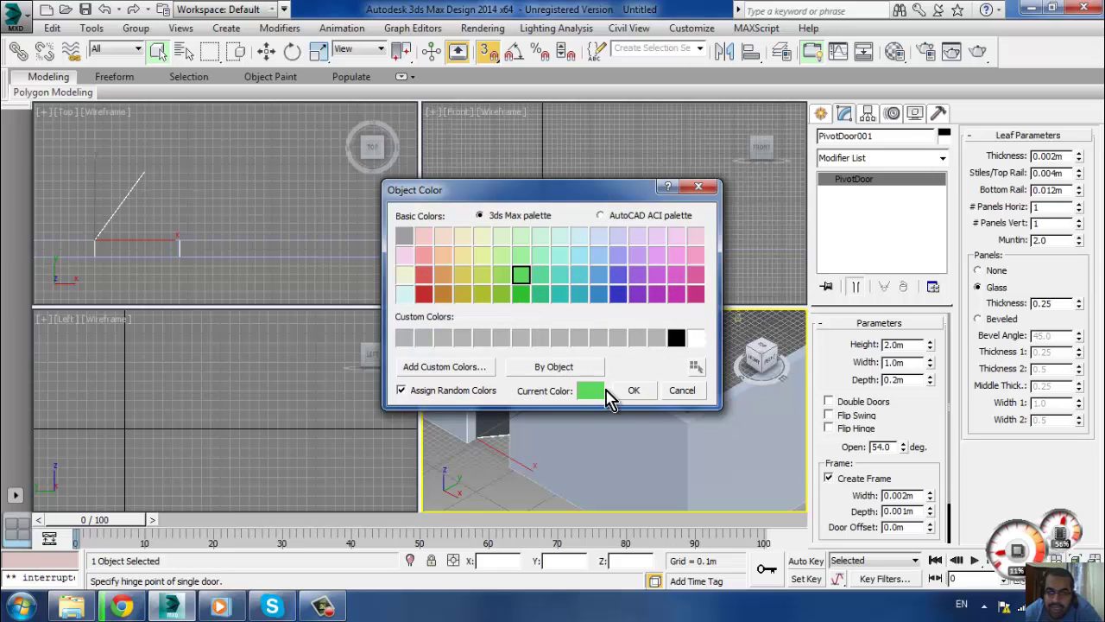
click(632, 391)
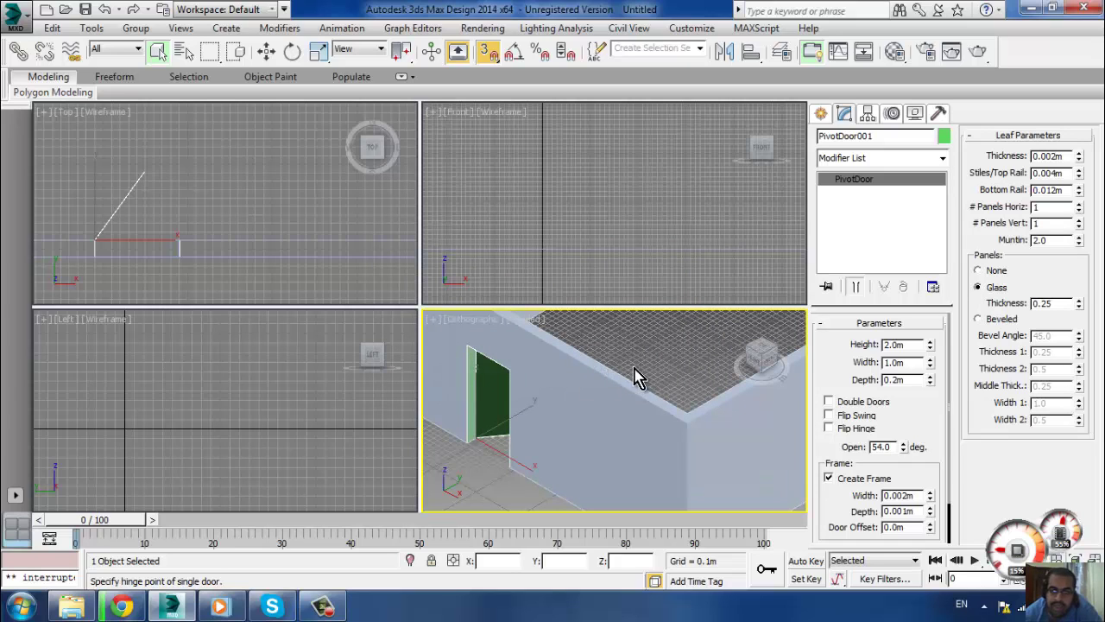
mouse_move(631, 391)
alt+middle_down()
mouse_move(691, 424)
mouse_move(657, 406)
mouse_move(596, 436)
alt+middle_up()
Set Wall001's object colour to blue, then click empty space to deselect it
click(591, 444)
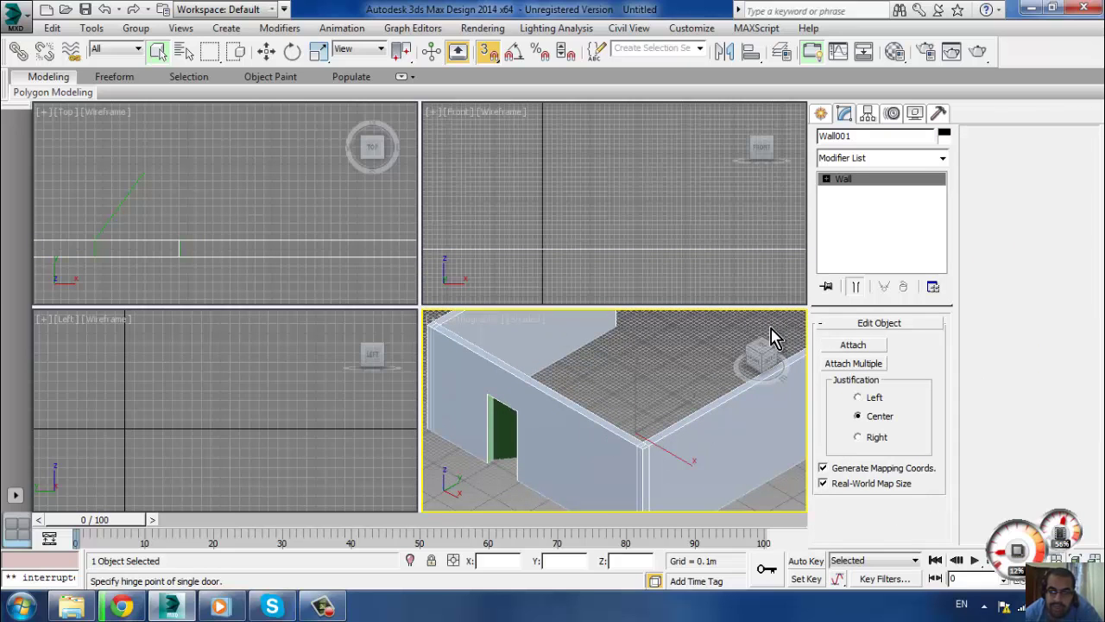
click(943, 133)
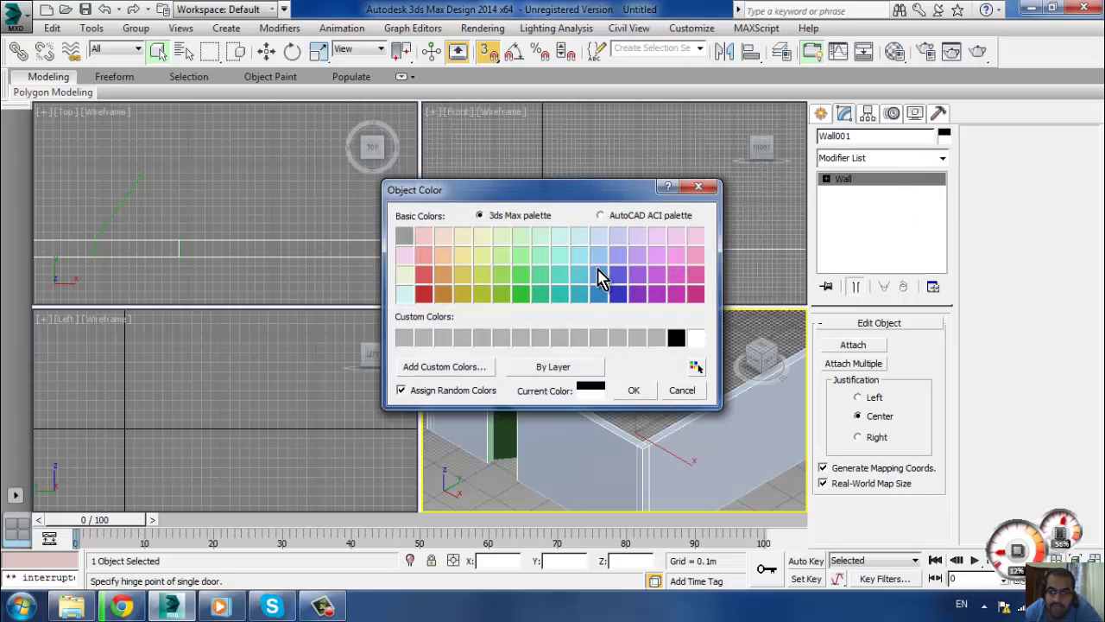
click(602, 277)
click(637, 389)
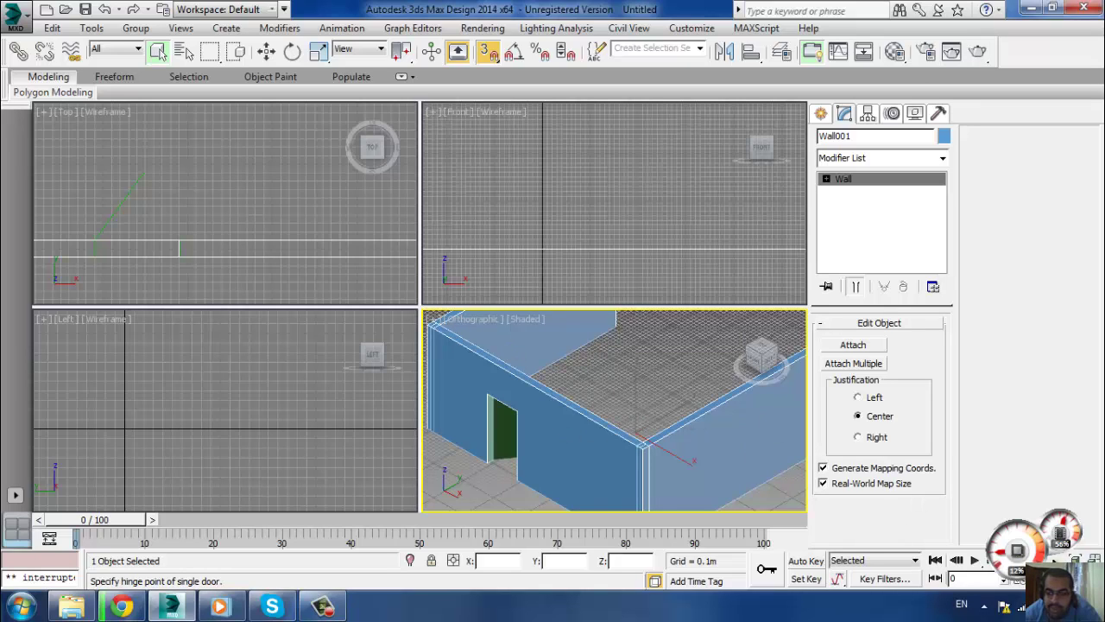
click(643, 377)
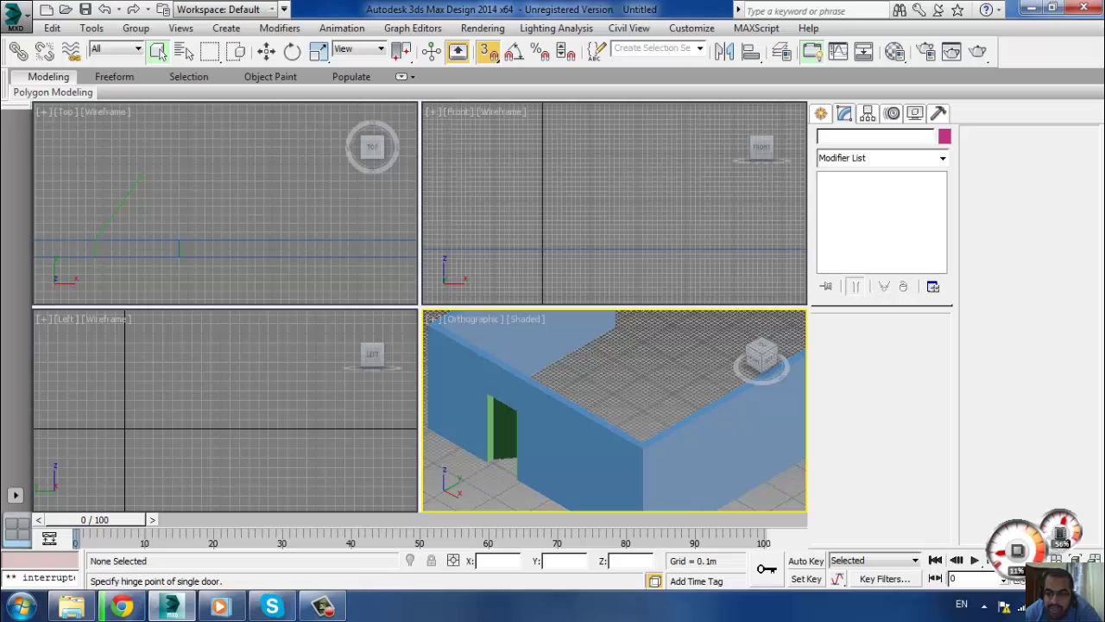
Maximize the Orthographic view, zoom out to fit the room, and start a production render
click(1095, 578)
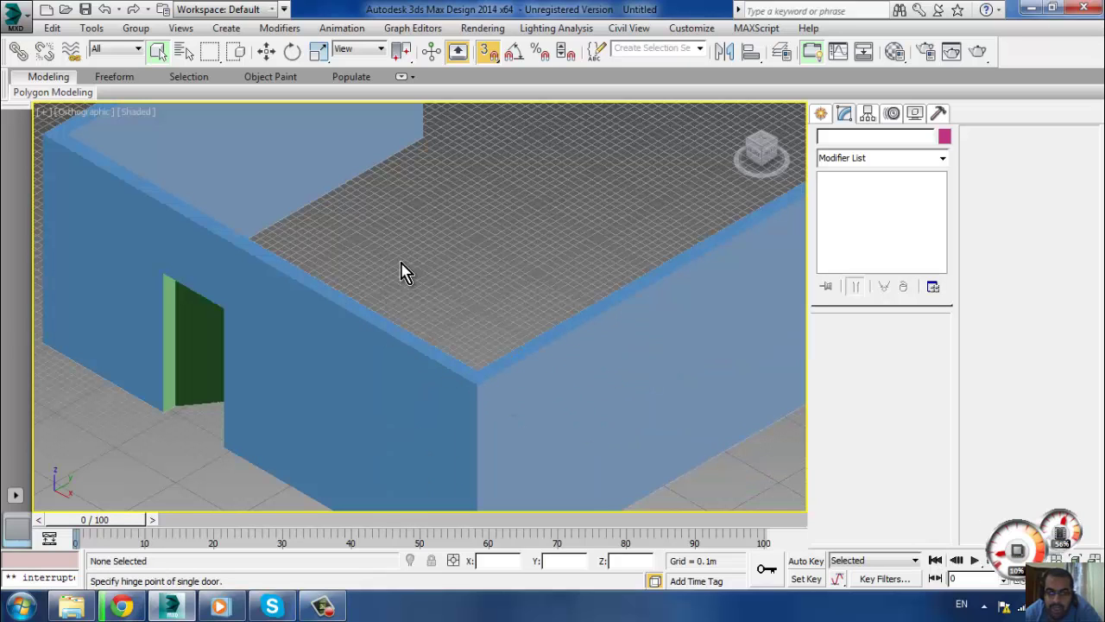
scroll(518, 309, down, 2)
scroll(471, 297, down, 2)
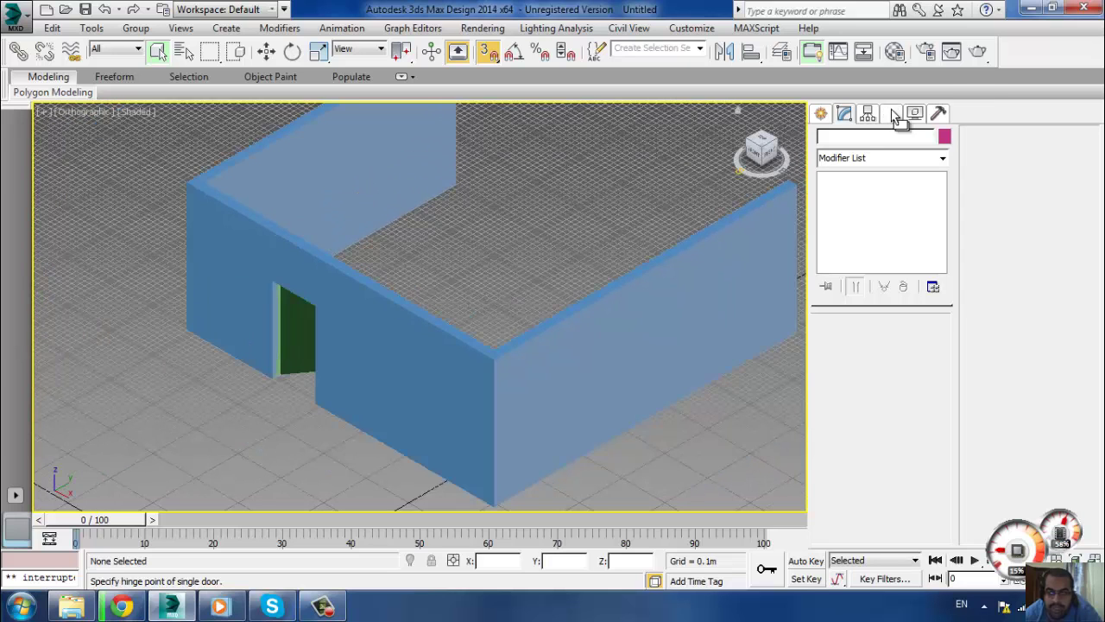
click(978, 52)
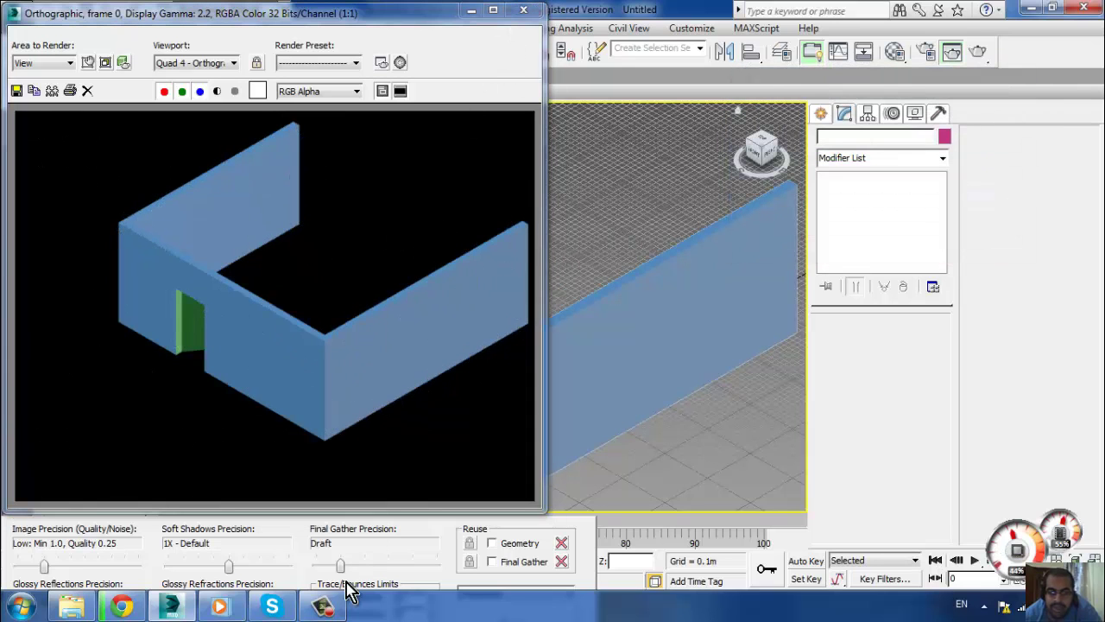
Review the finished render of the blue U-shaped wall with its green open door
click(340, 609)
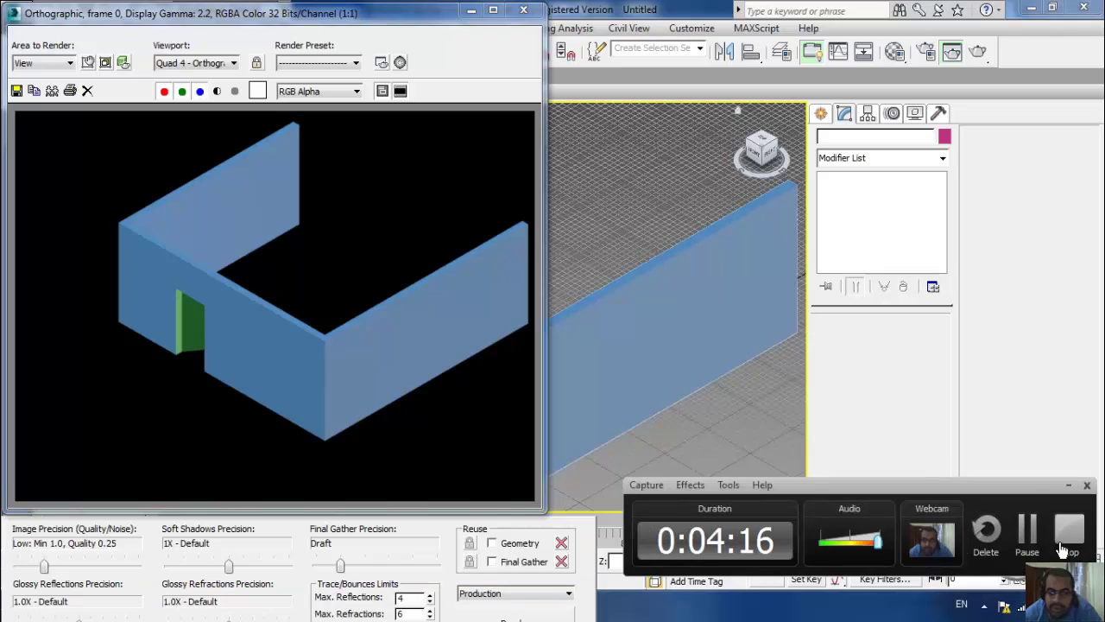